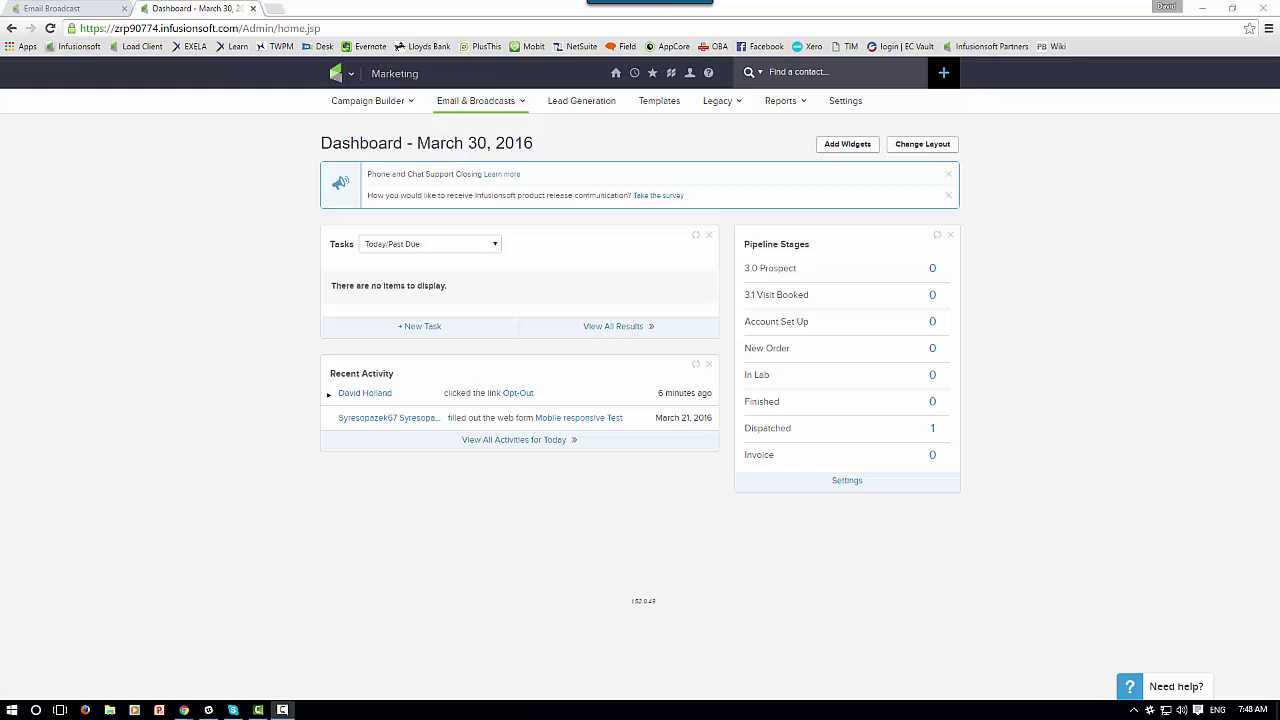
# Go through the logo menu to Marketing Settings and open the Automation Links page.
pyautogui.click(341, 74)
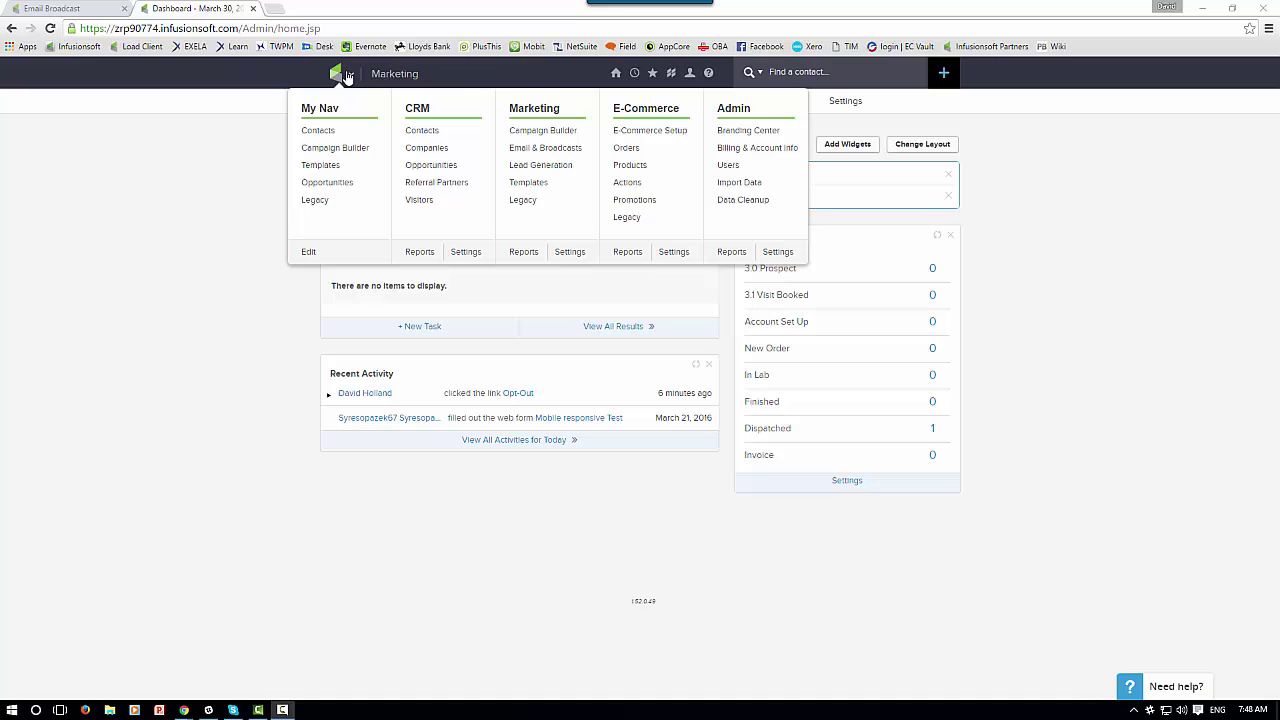
pyautogui.click(571, 254)
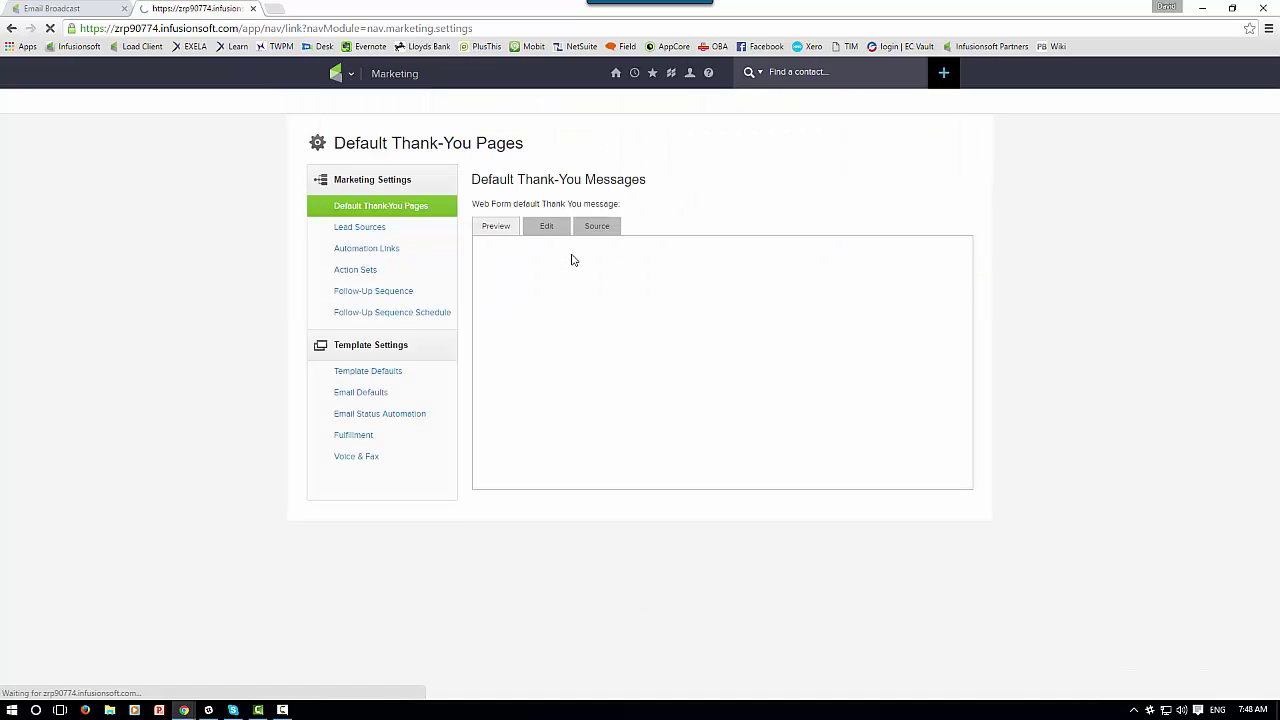
pyautogui.click(340, 252)
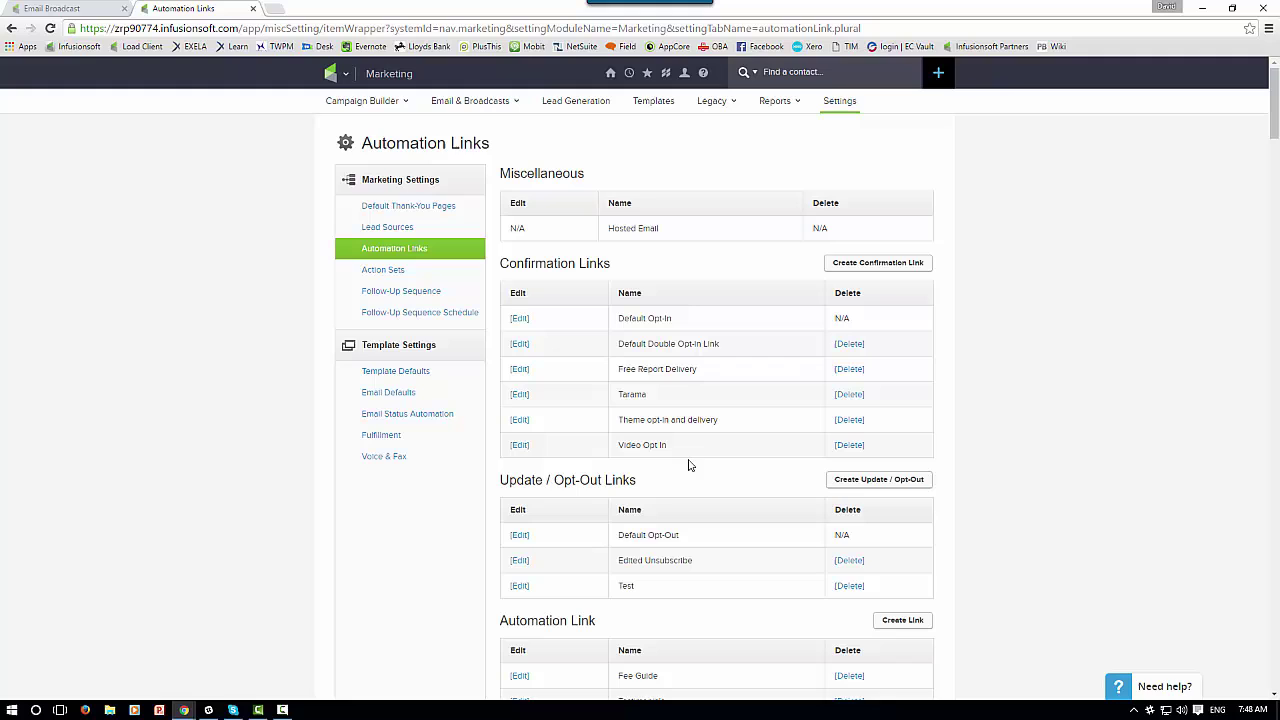
# Create and save opt-in link 'Conf Link Test' with blurb 'Link Blurb' and link text 'Link Text'.
pyautogui.click(873, 265)
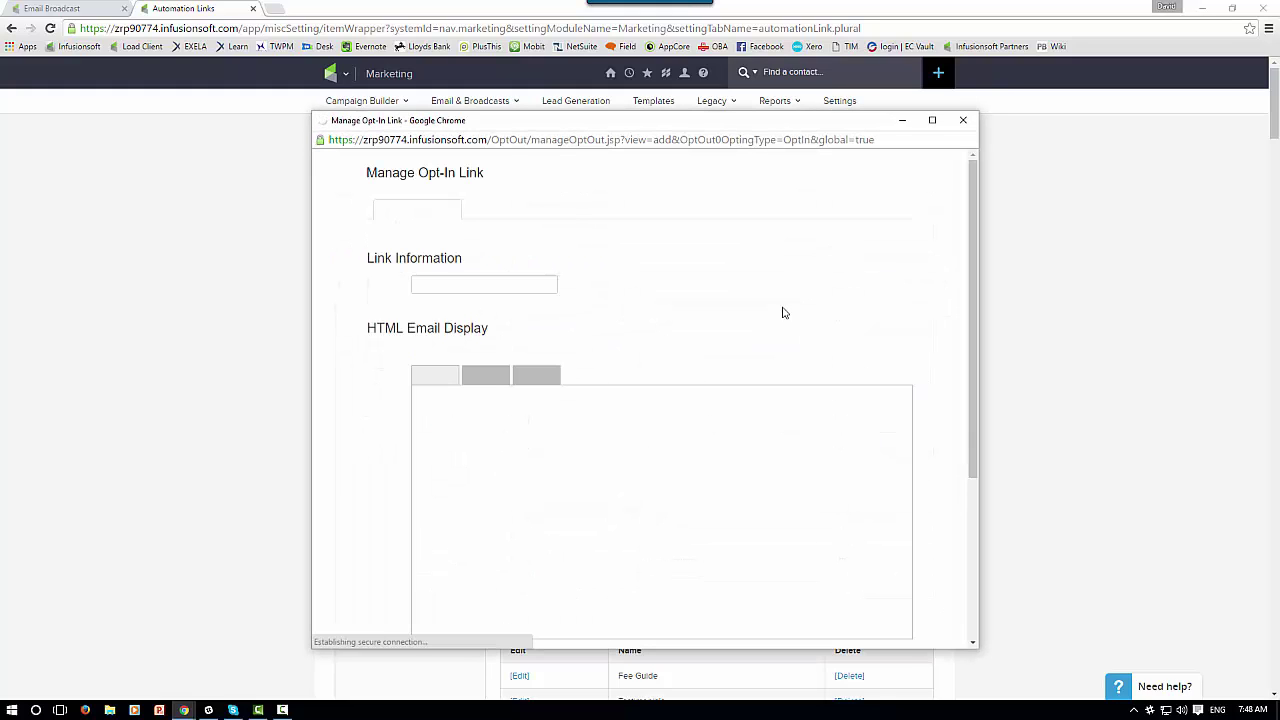
pyautogui.click(476, 252)
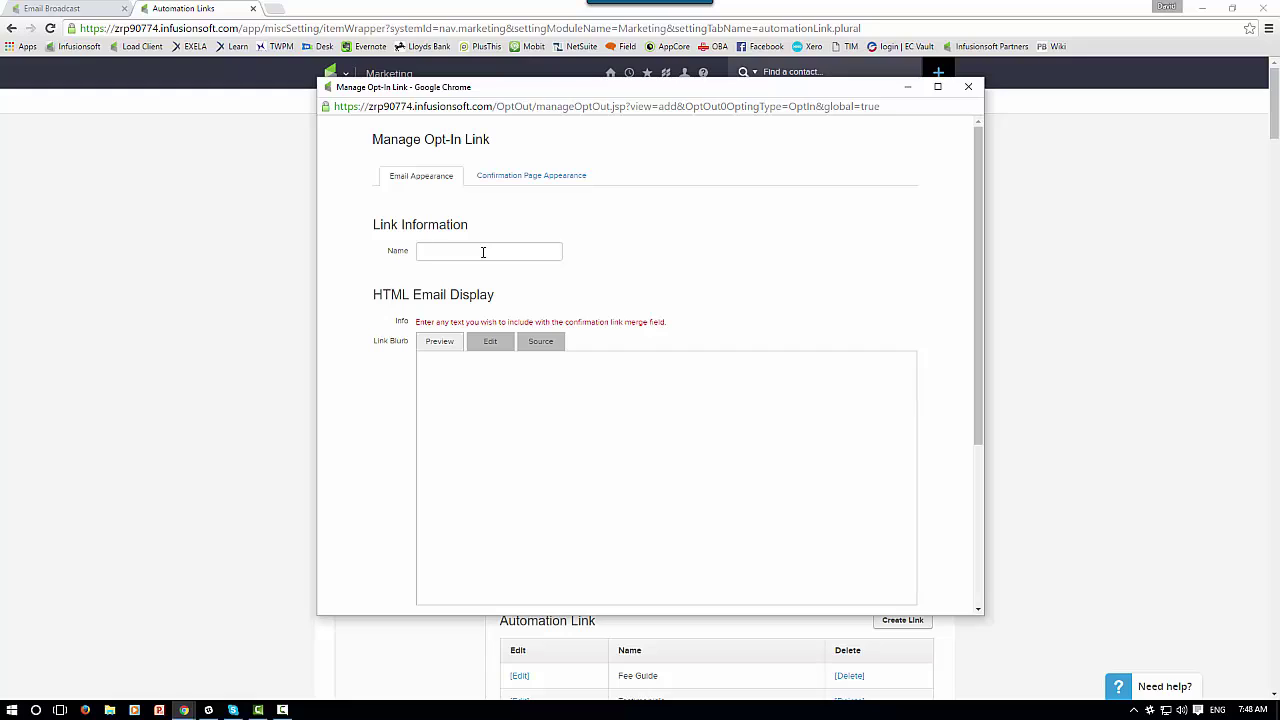
pyautogui.write('Conf Link Test')
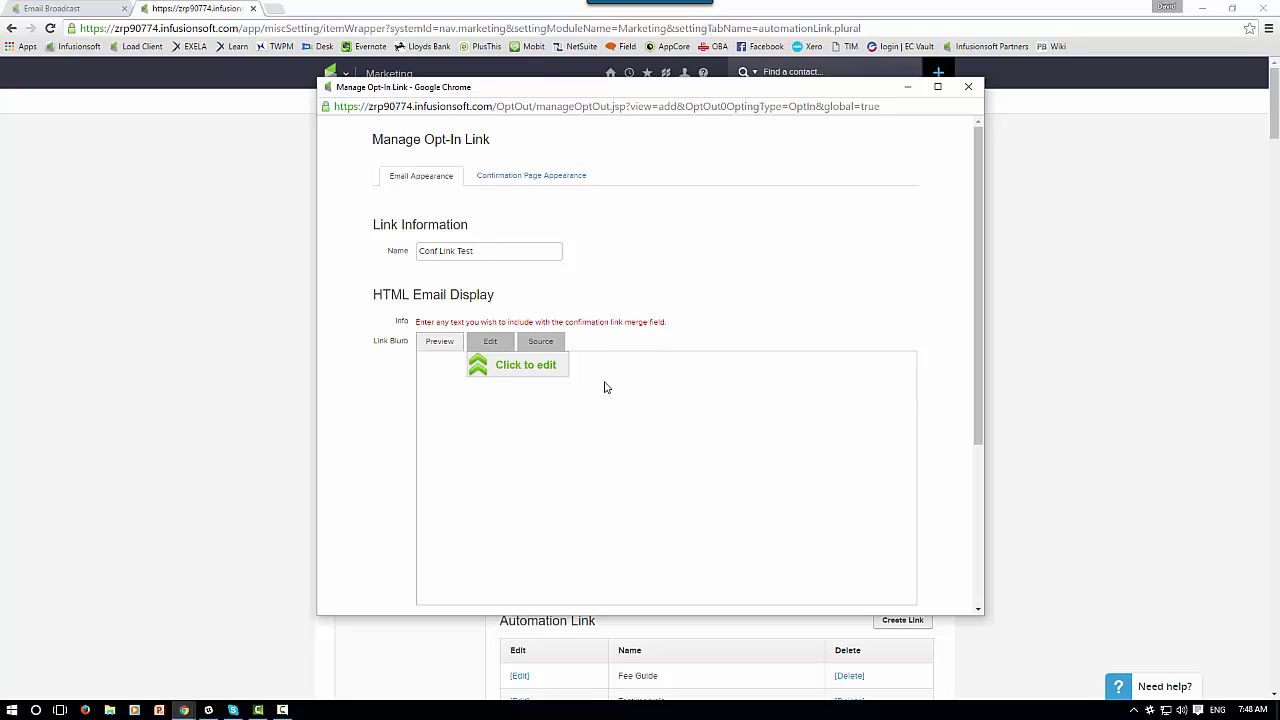
pyautogui.click(562, 368)
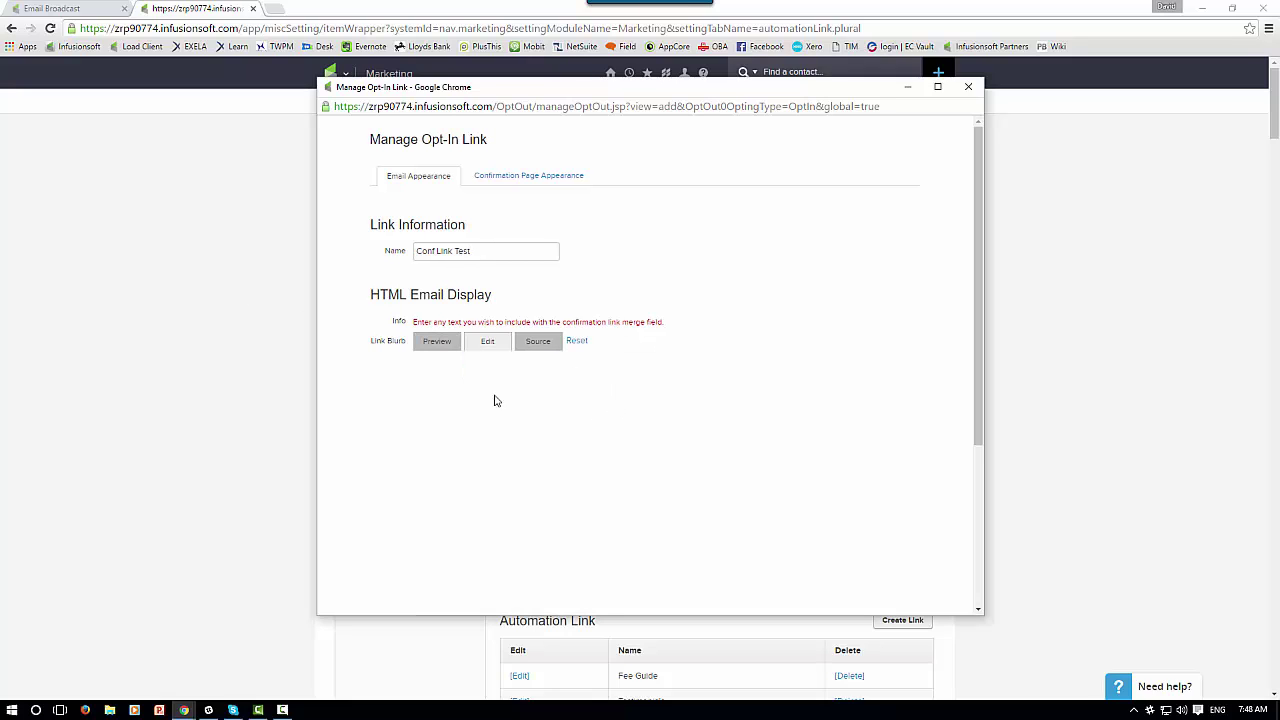
pyautogui.write('Link Blu')
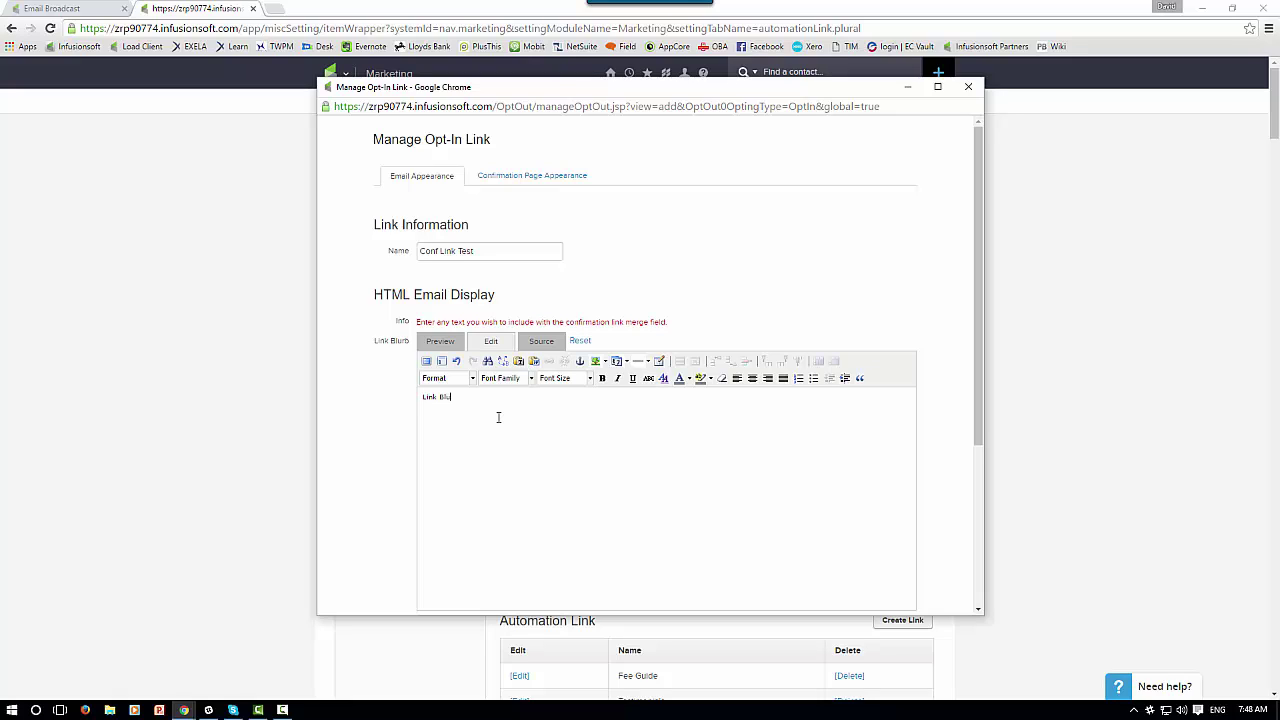
pyautogui.write('rb')
pyautogui.scroll(-3, 496, 416)
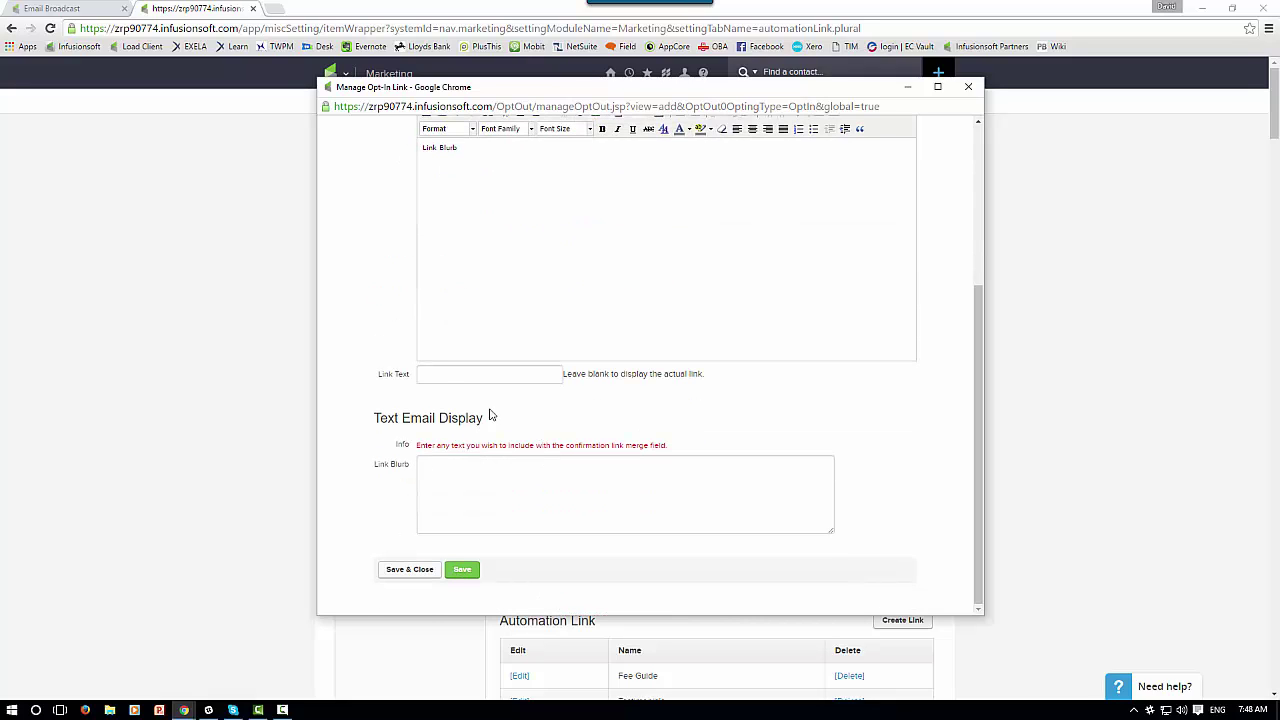
pyautogui.click(490, 377)
pyautogui.write('Link Text')
pyautogui.click(463, 572)
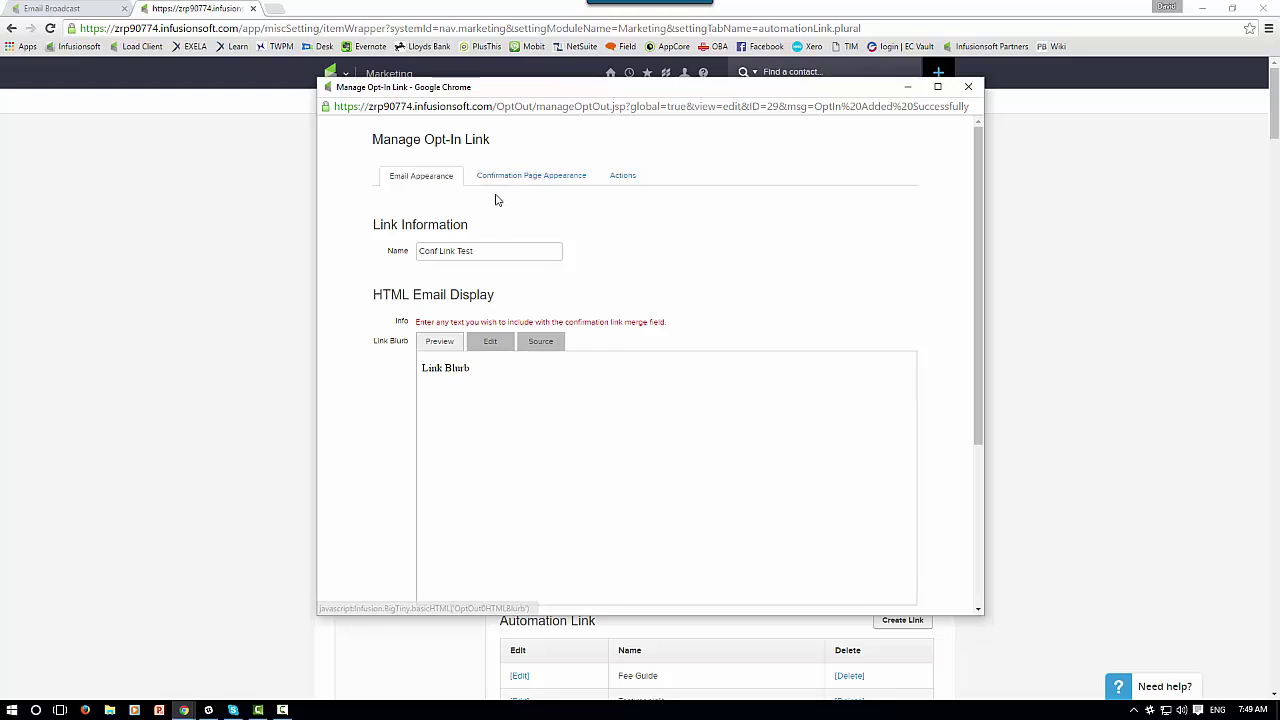
# Set the confirmation page header colour to black text on a white background.
pyautogui.click(488, 178)
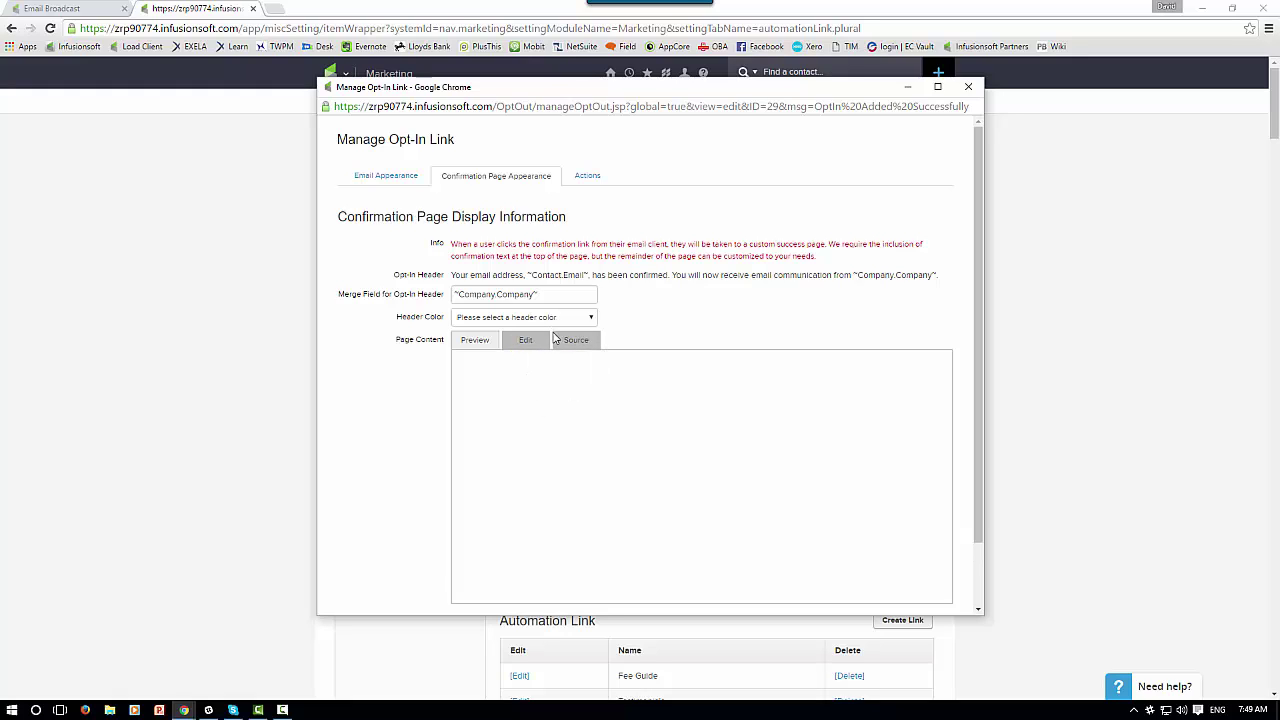
pyautogui.click(592, 319)
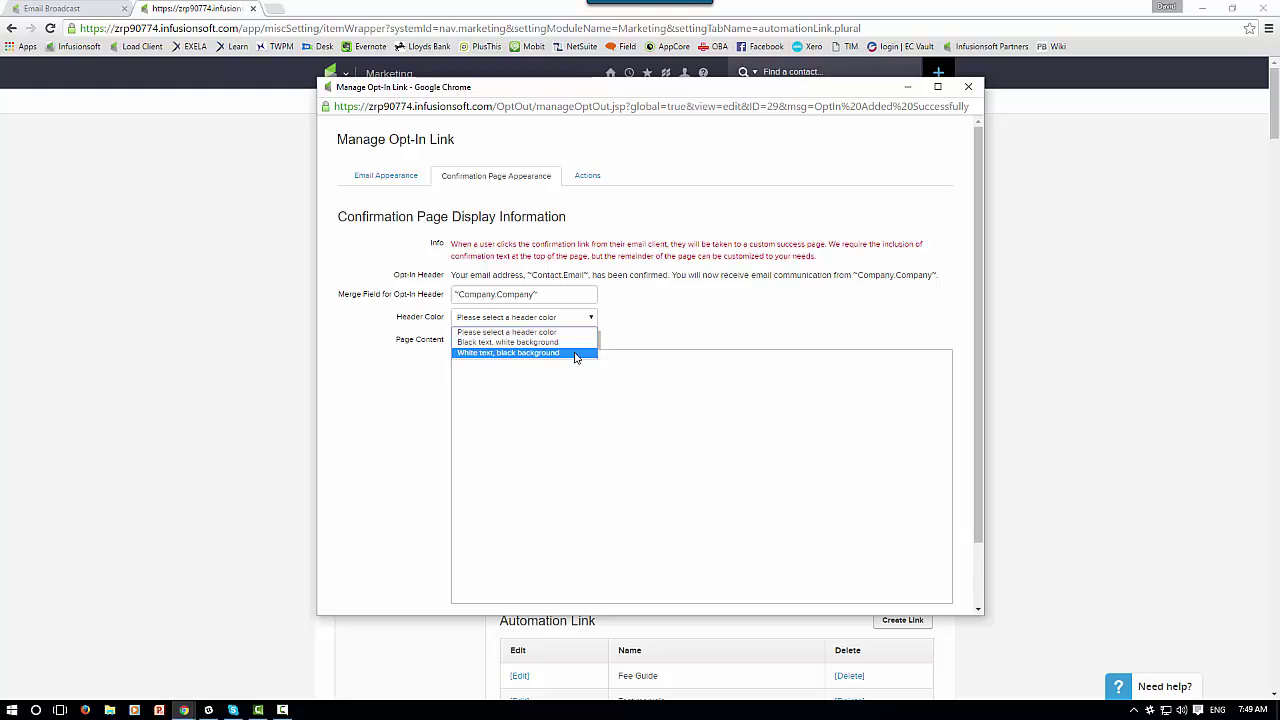
pyautogui.click(540, 342)
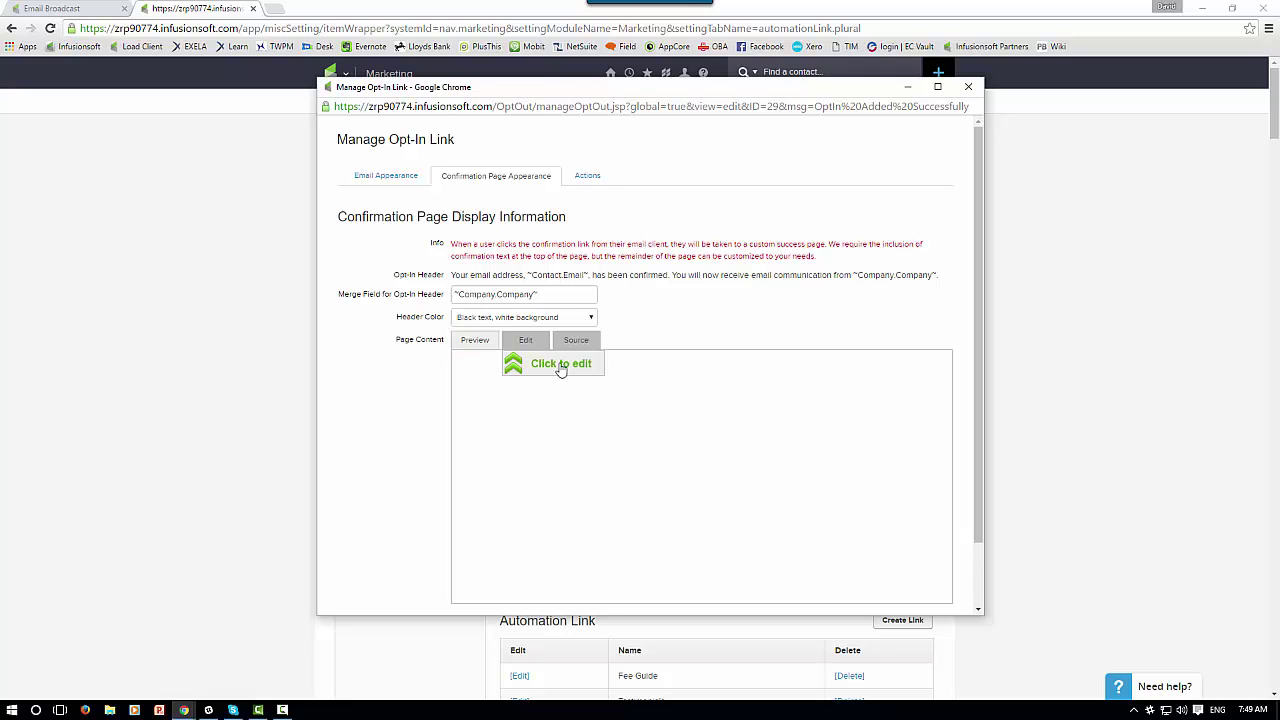
# Enter 'Page Content' as the confirmation page body text.
pyautogui.click(557, 366)
pyautogui.write('Page')
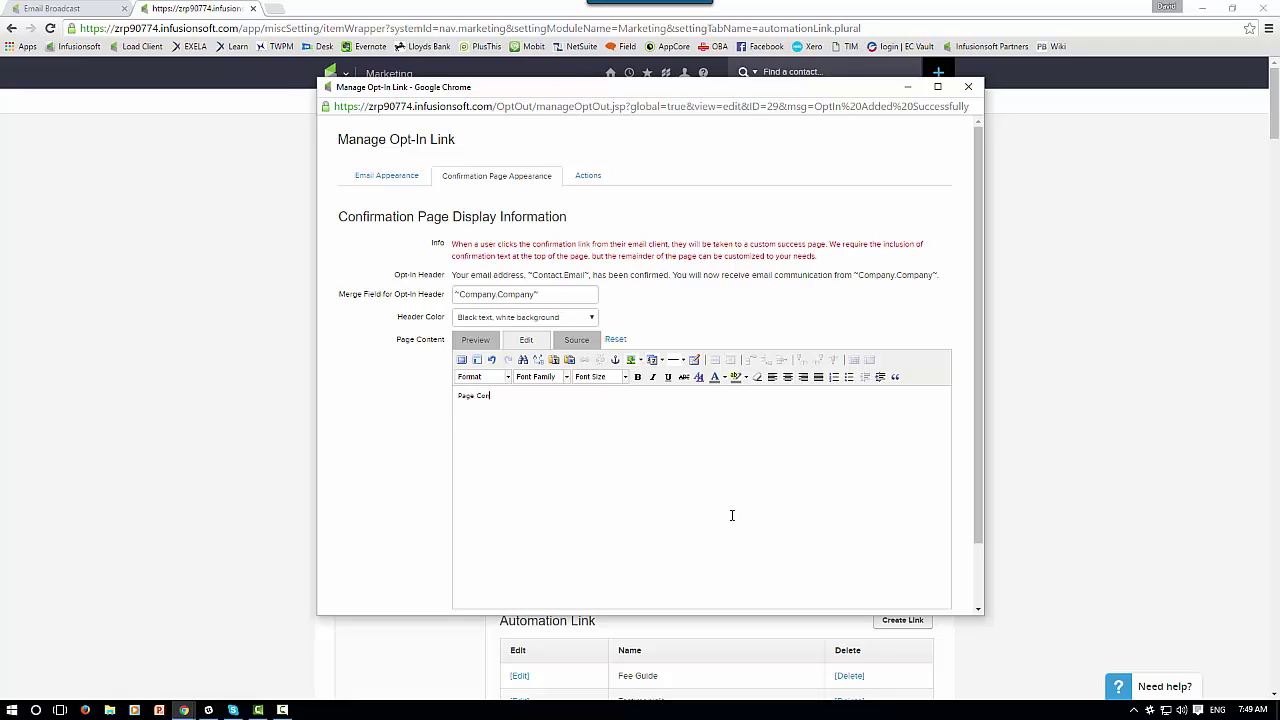
pyautogui.write(' Content')
pyautogui.scroll(-1, 655, 507)
pyautogui.scroll(1, 655, 507)
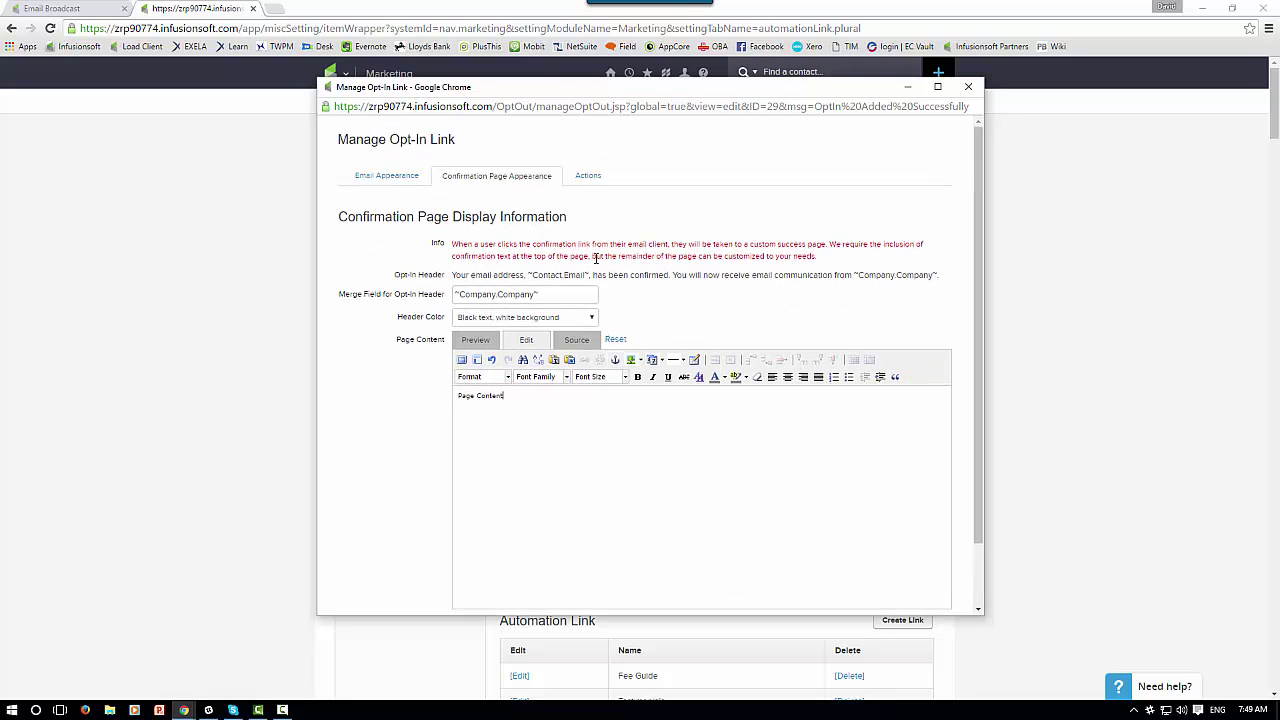
# Review the Add New Action options on the Actions tab, then close the list unchanged.
pyautogui.click(590, 177)
pyautogui.click(616, 262)
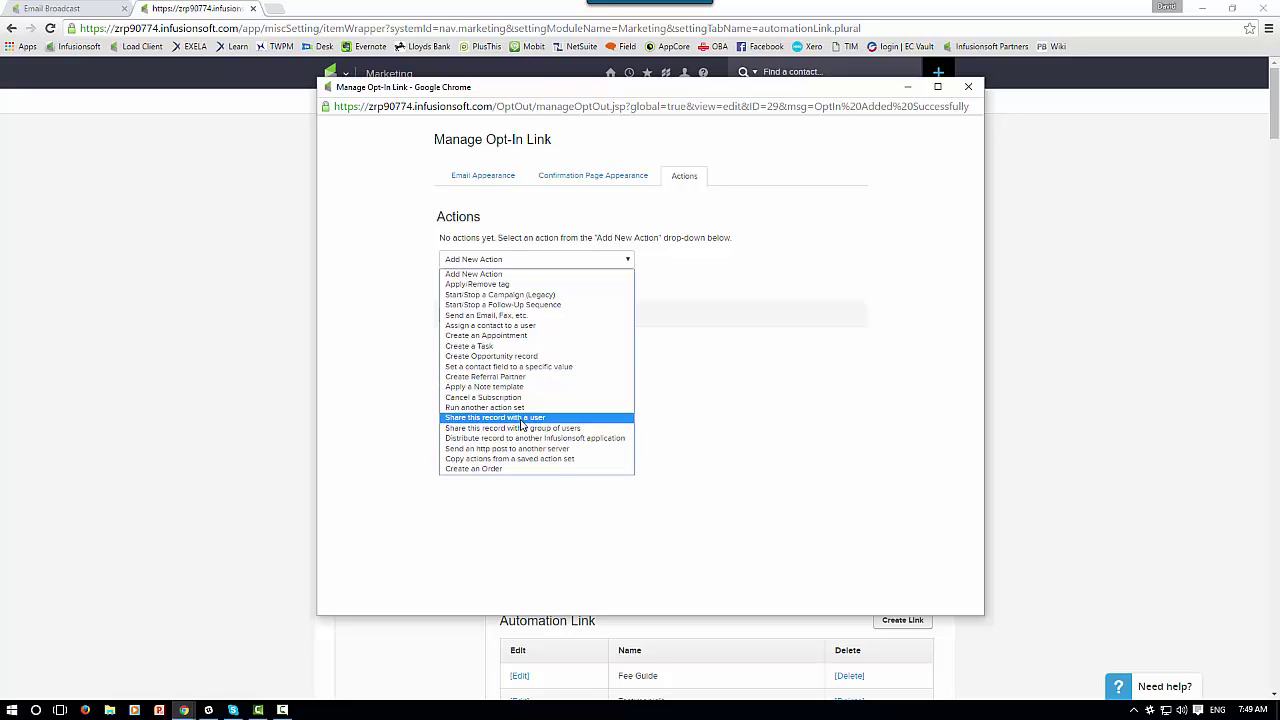
pyautogui.click(620, 420)
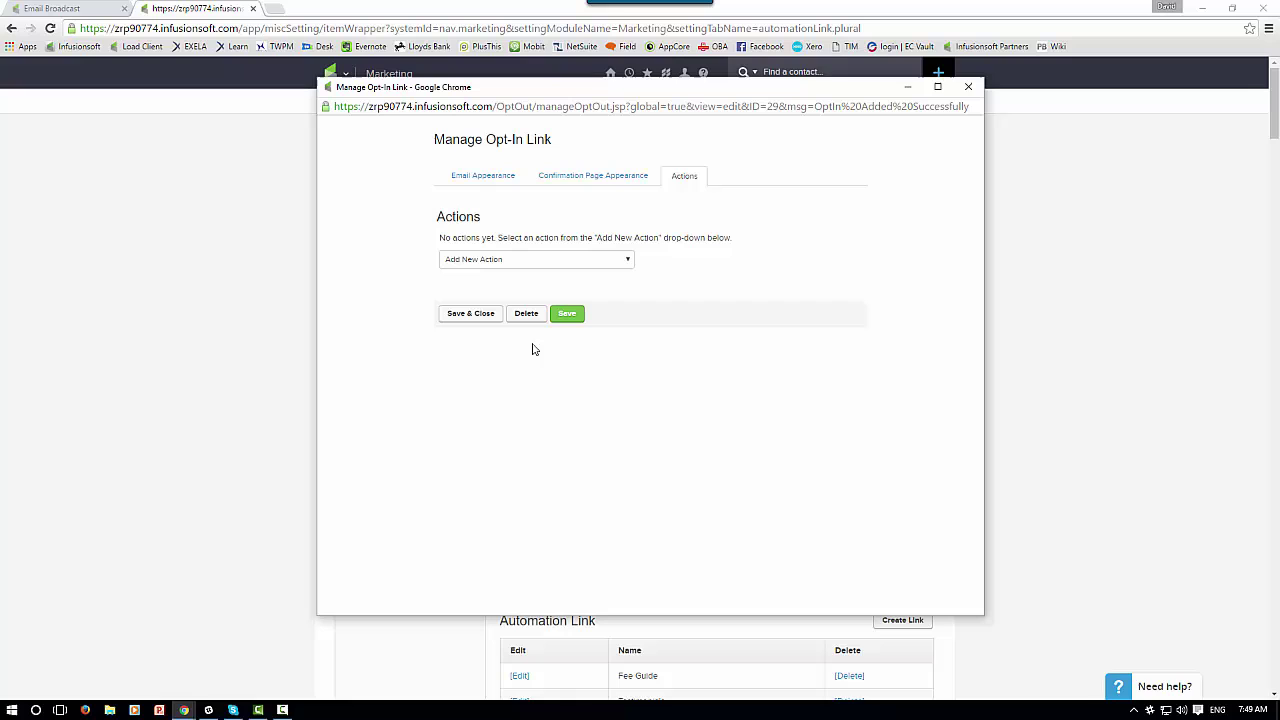
# Save and close Conf Link Test, then return to the Email Broadcast draft.
pyautogui.click(492, 319)
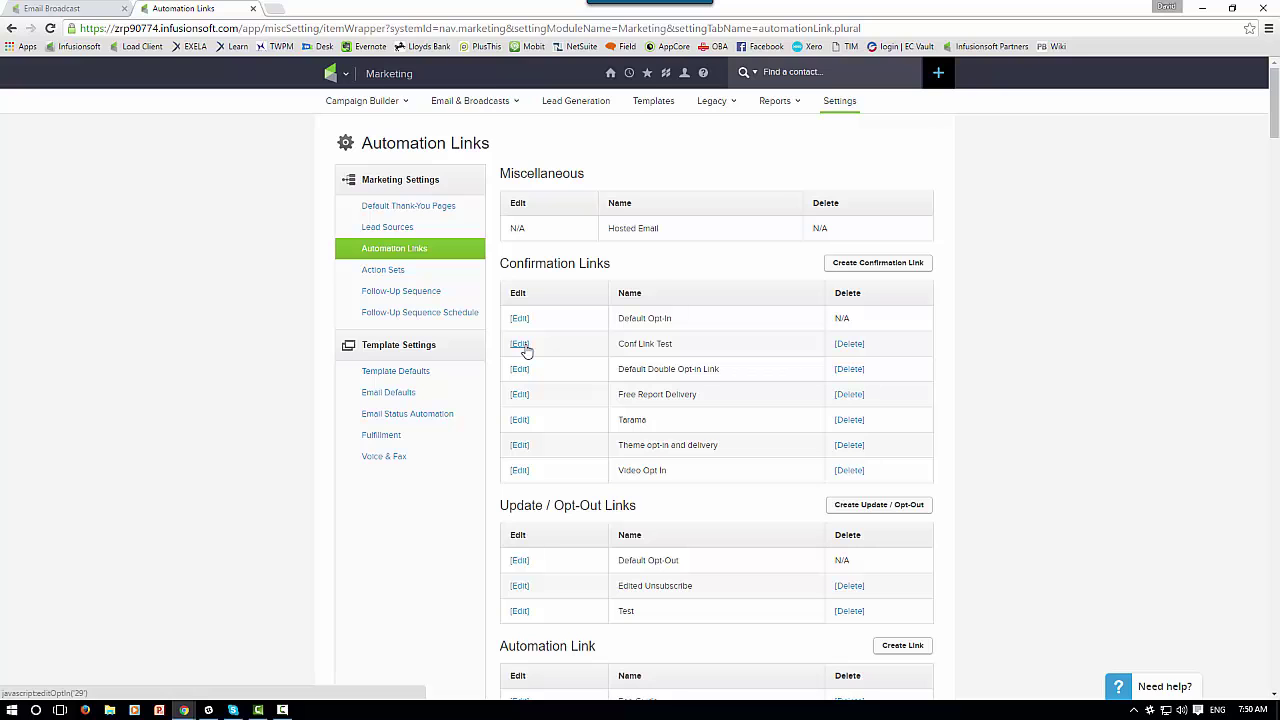
pyautogui.click(80, 10)
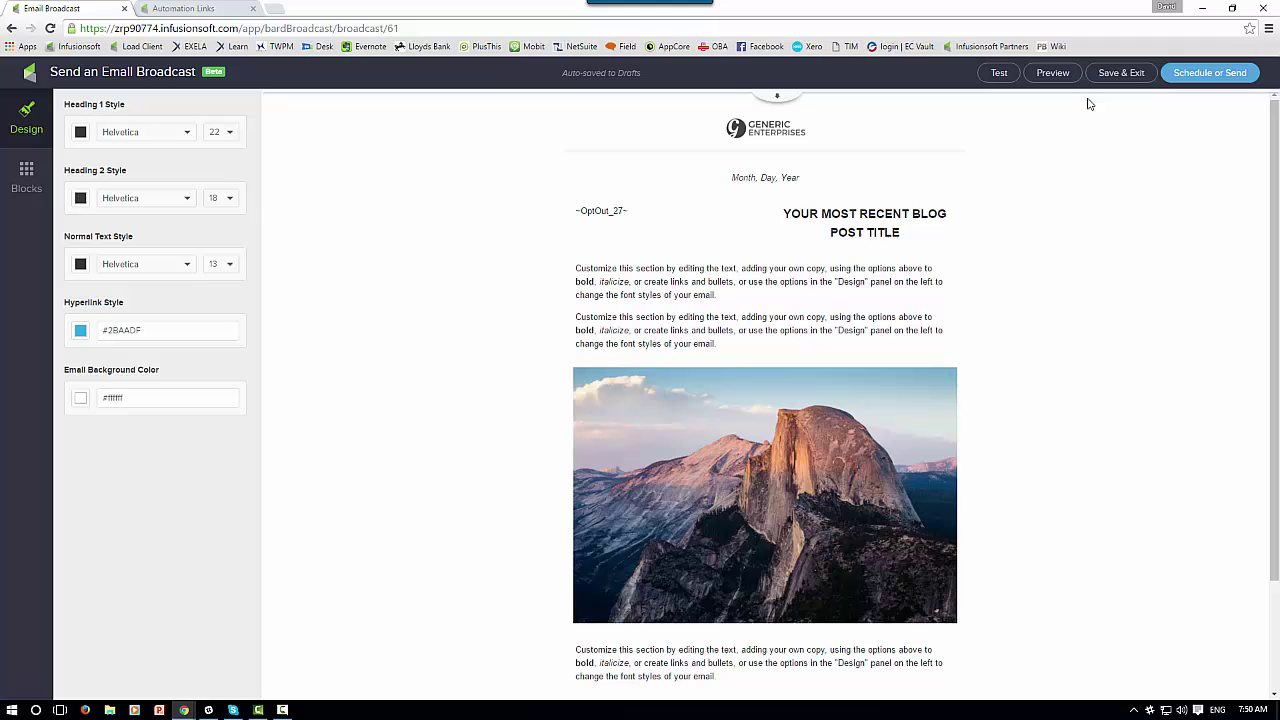
# Save and exit the old draft, start a new broadcast from the Simple Action template, and select its body text.
pyautogui.click(1134, 82)
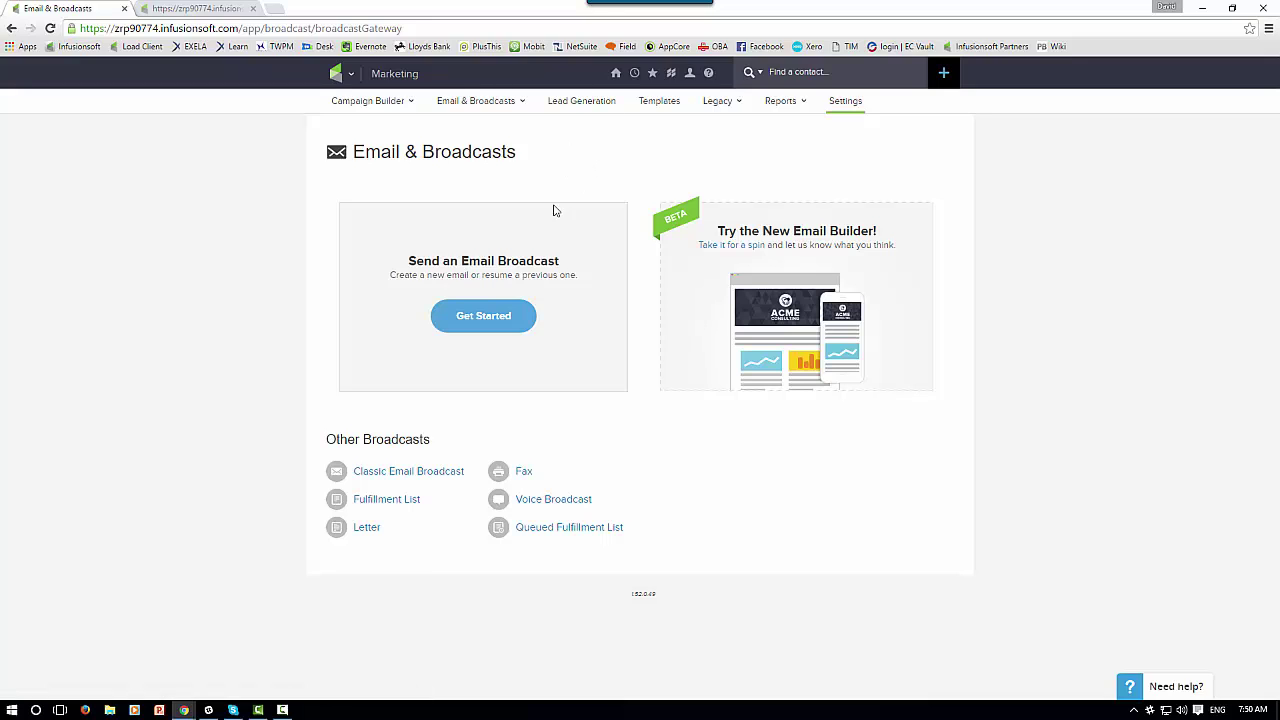
pyautogui.click(737, 349)
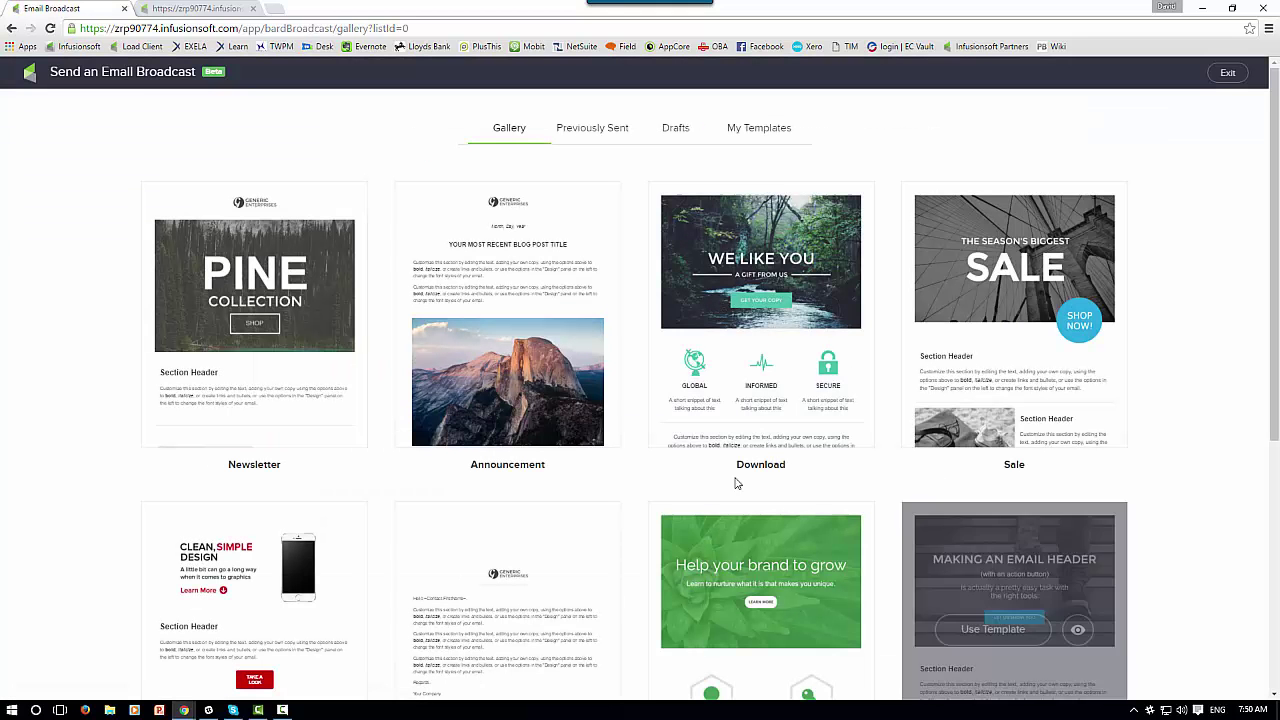
pyautogui.scroll(-4, 605, 635)
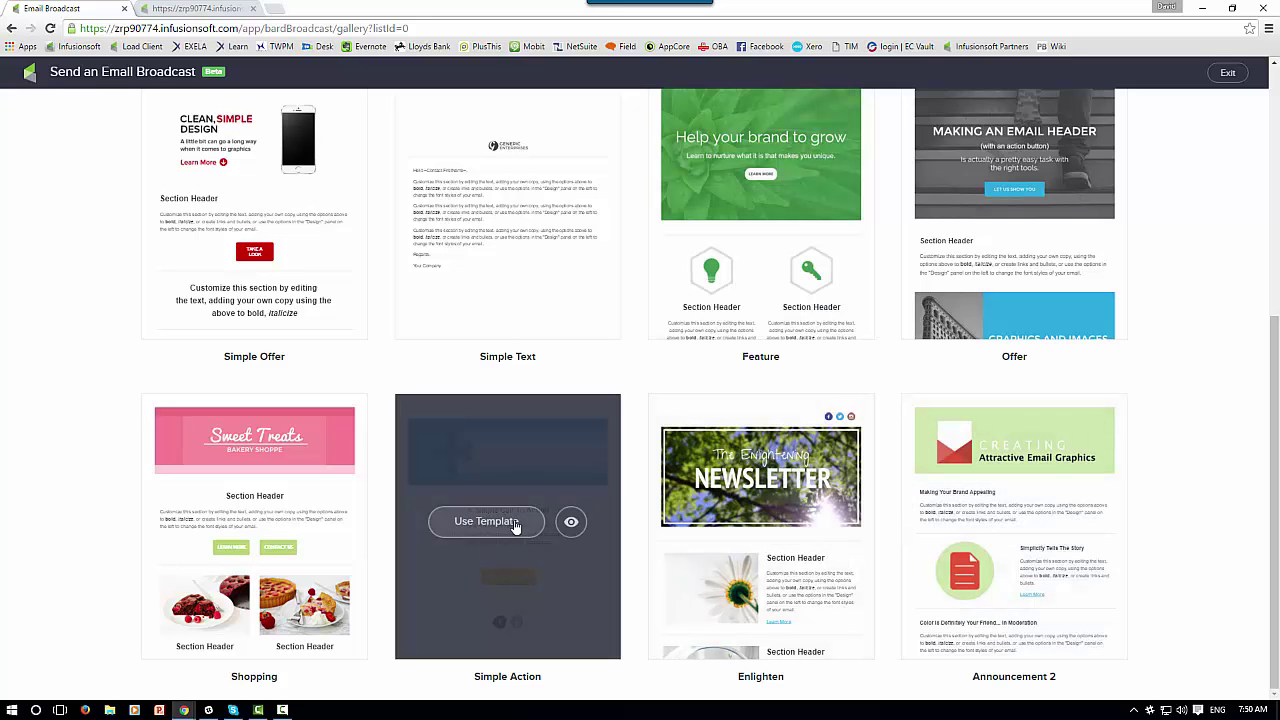
pyautogui.click(495, 521)
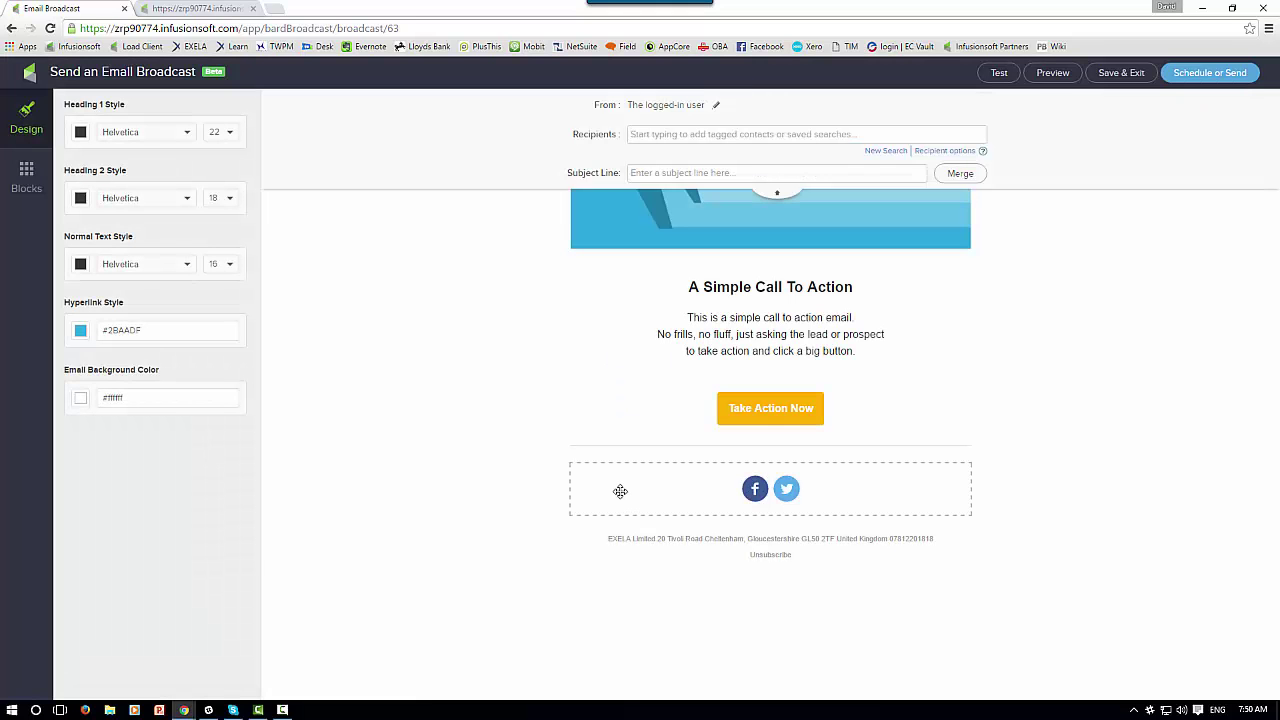
pyautogui.click(841, 345)
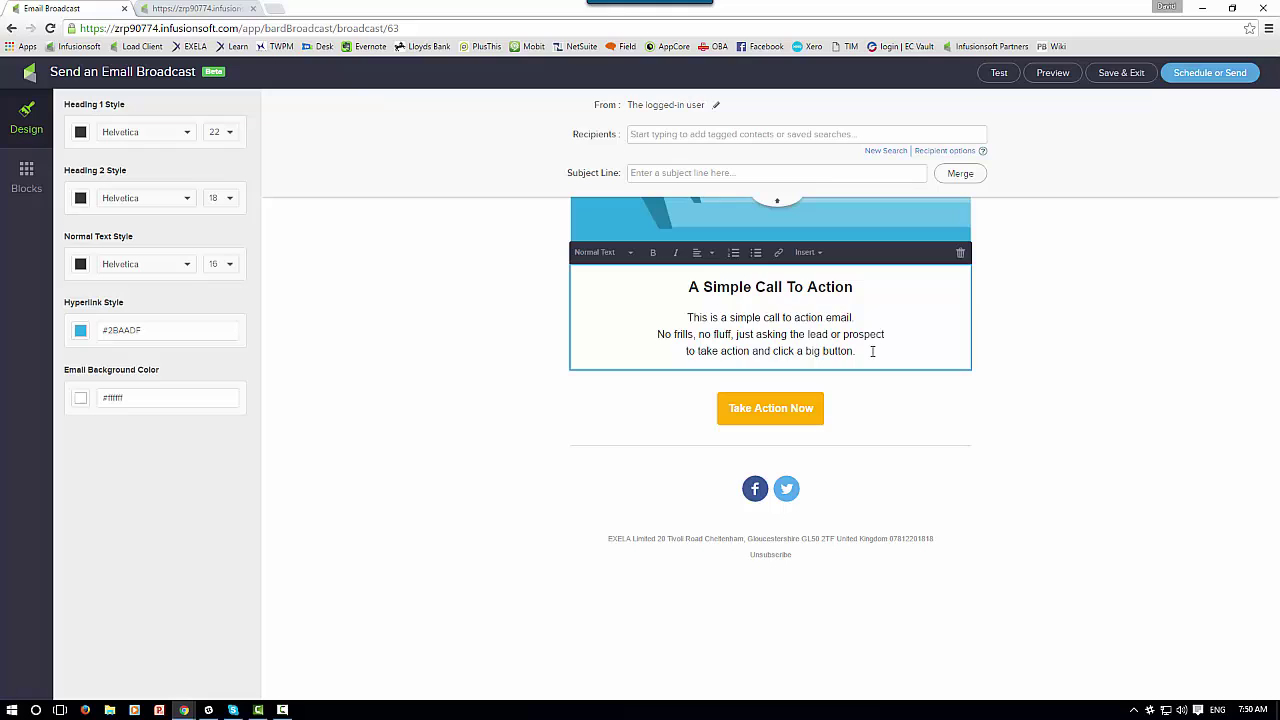
pyautogui.moveTo(863, 351); pyautogui.dragTo(666, 333)
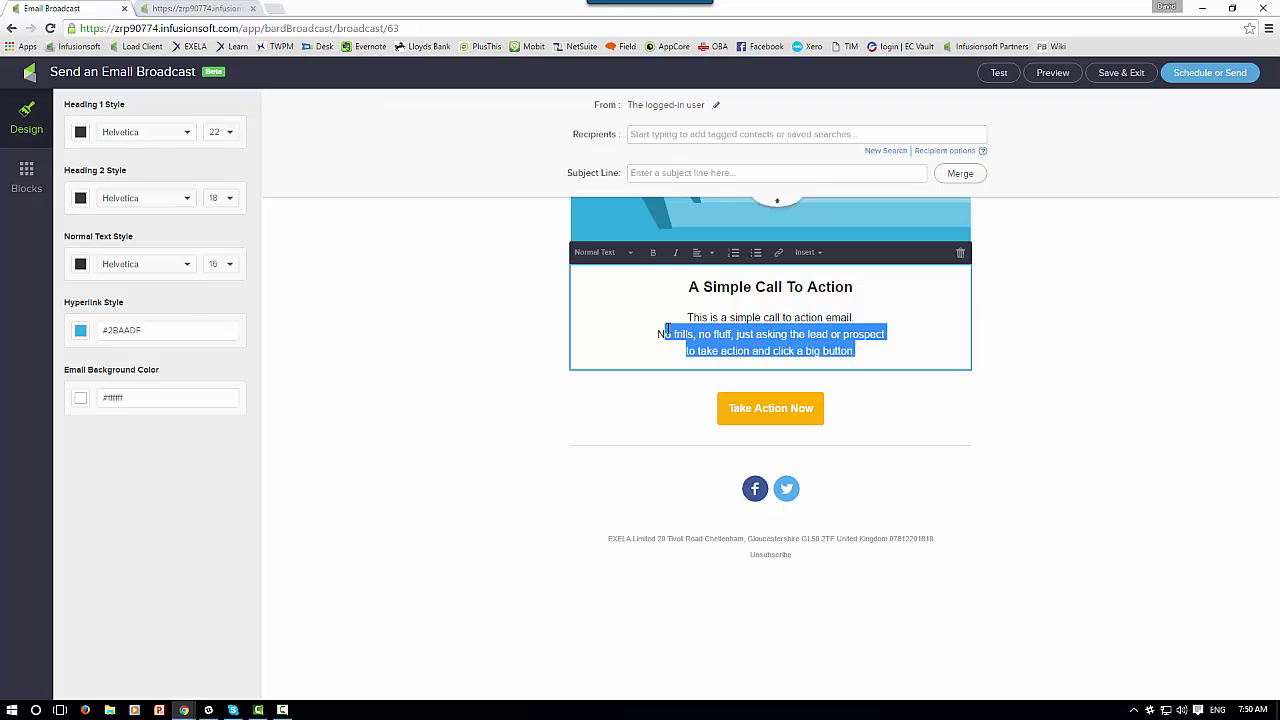
# Add a new line after 'big button.' containing the merge code ~OptIn_29~.
pyautogui.click(874, 353)
pyautogui.press('Return')
pyautogui.press('Return')
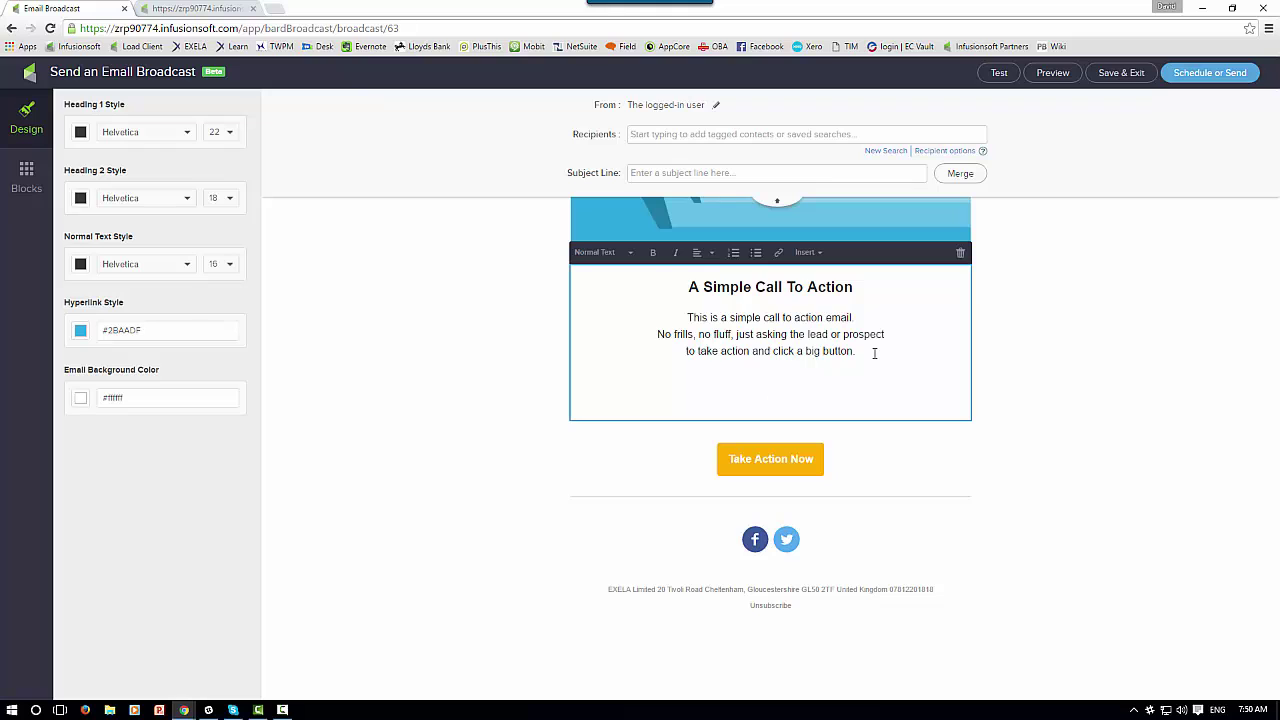
pyautogui.click(818, 254)
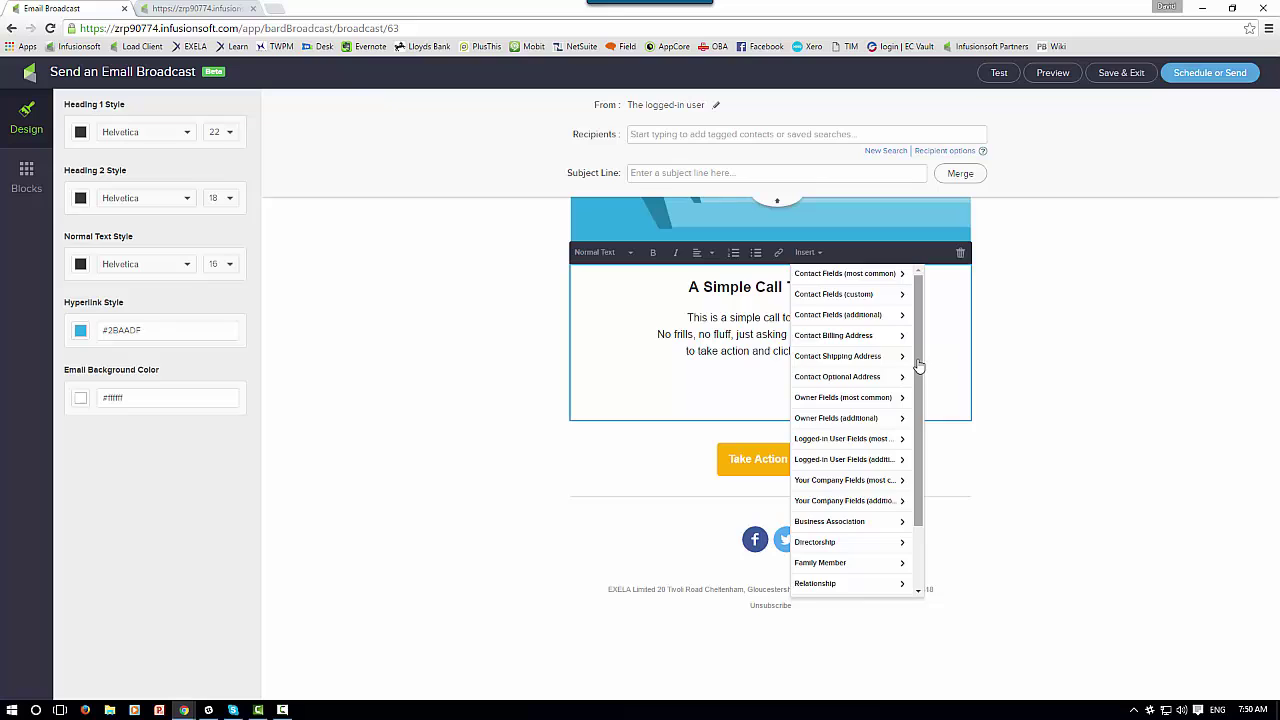
pyautogui.moveTo(917, 363); pyautogui.dragTo(919, 460)
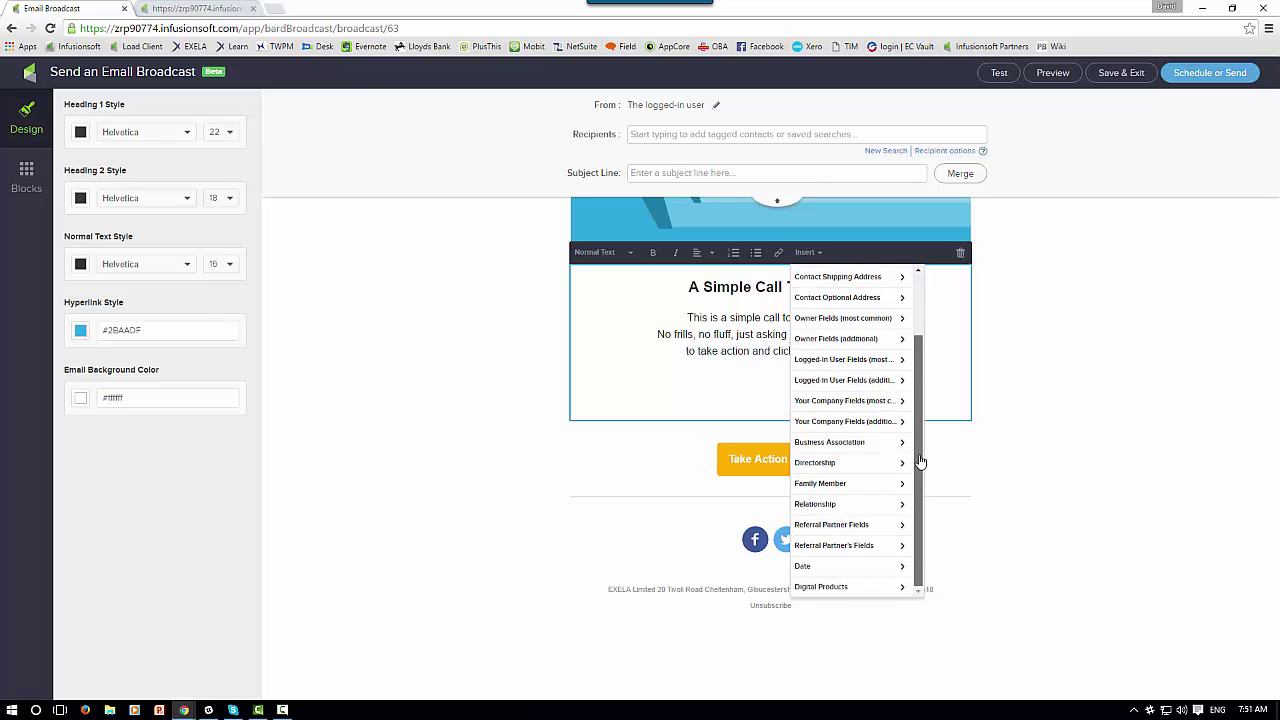
pyautogui.moveTo(920, 461); pyautogui.dragTo(920, 355)
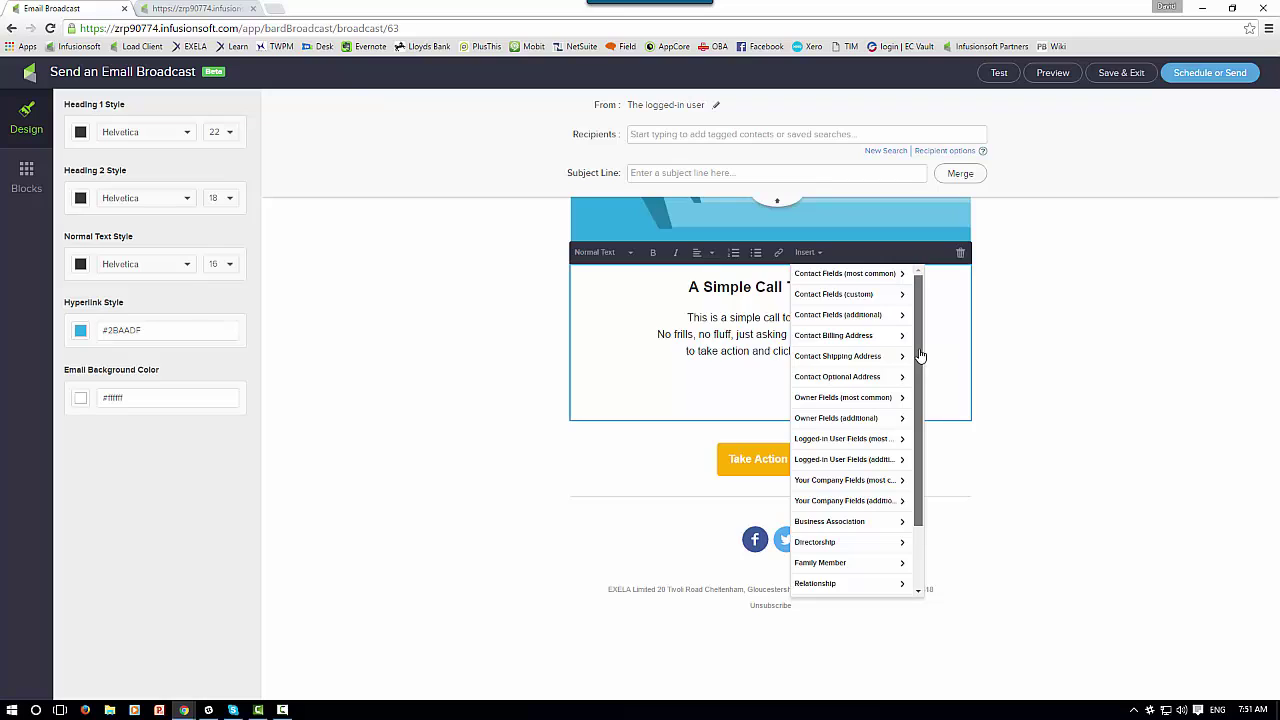
pyautogui.click(824, 375)
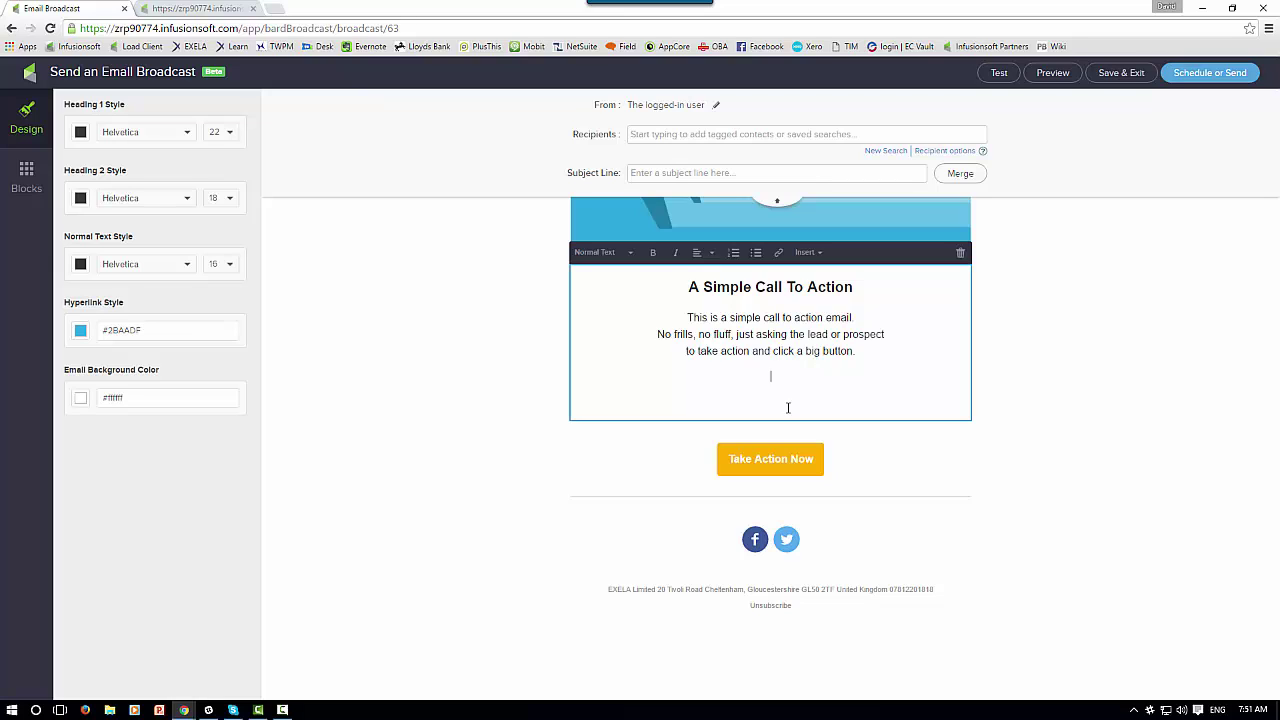
pyautogui.write('~Opt')
pyautogui.write('In_')
pyautogui.write(' 29')
pyautogui.write('~')
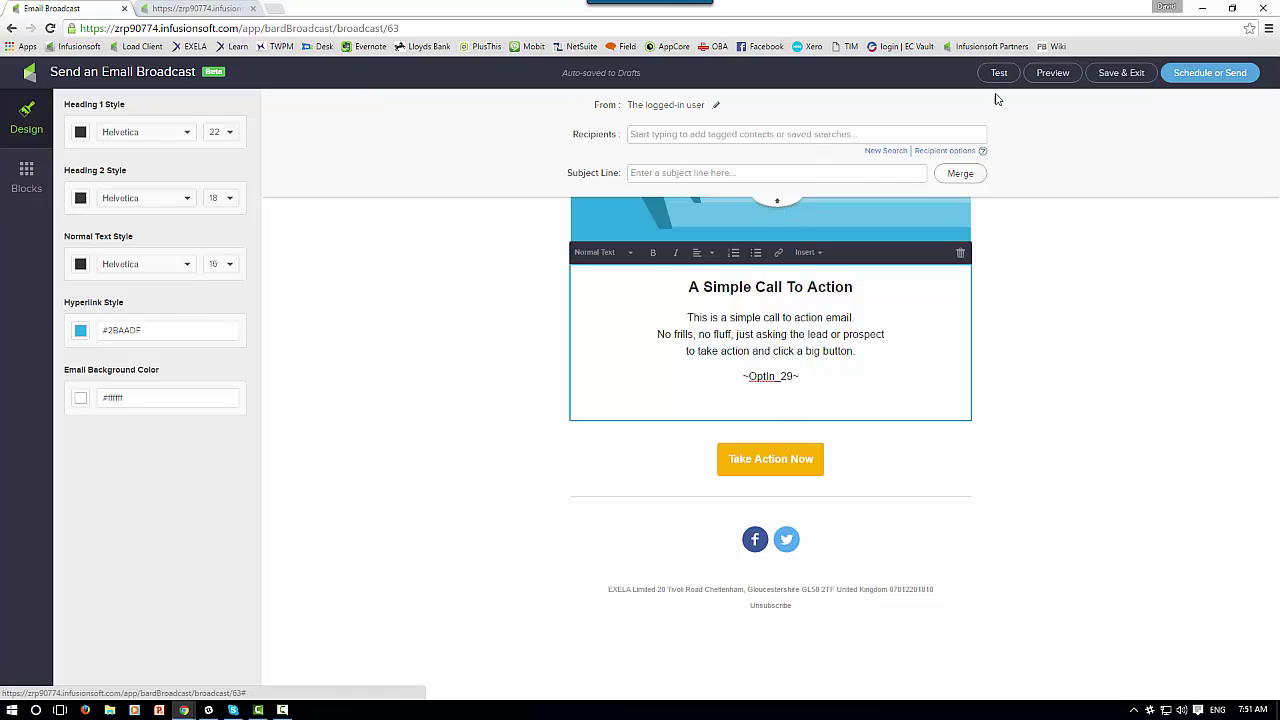
# Set the subject to 'Test of Conf link' and send a test email.
pyautogui.click(787, 170)
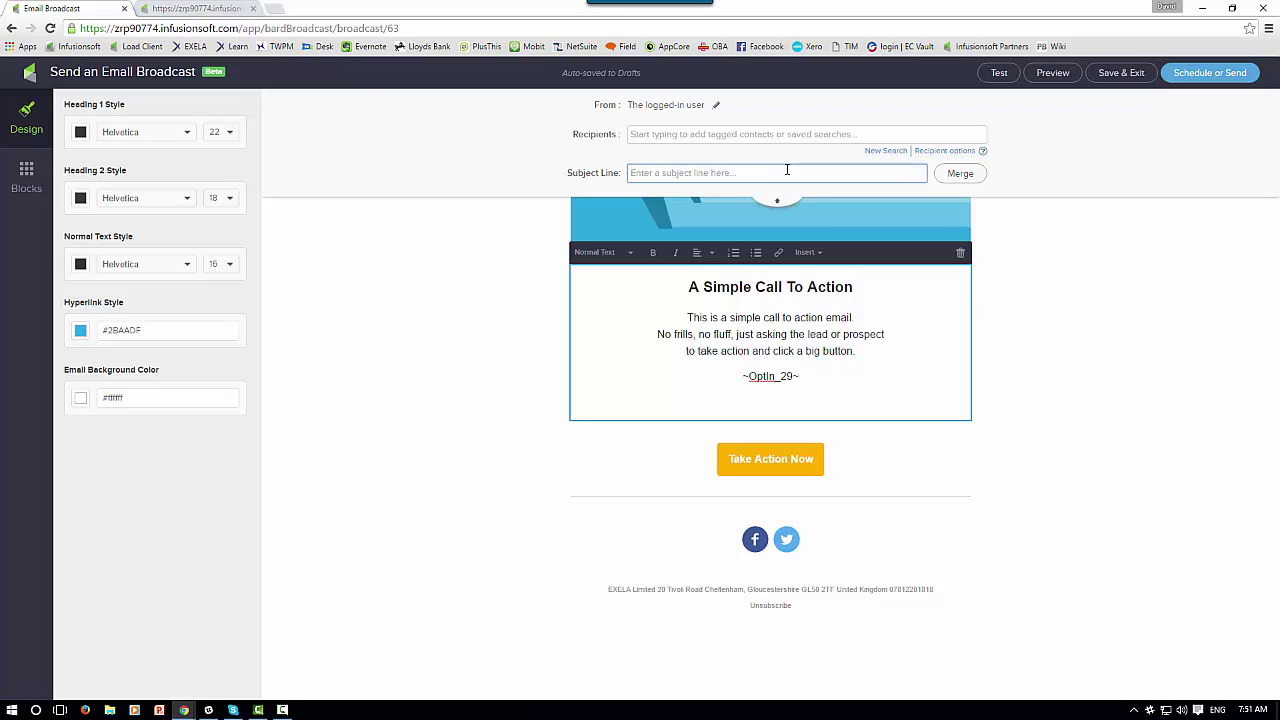
pyautogui.write('Test of Conf link')
pyautogui.click(1000, 80)
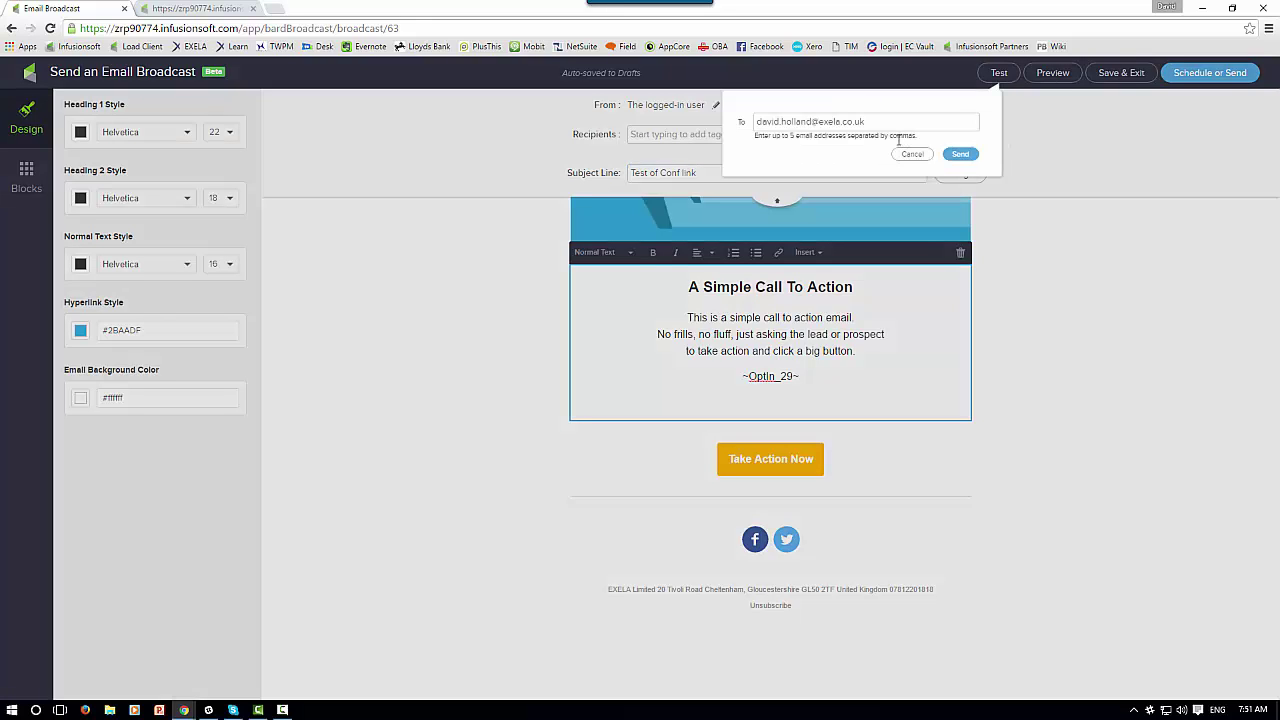
pyautogui.click(958, 154)
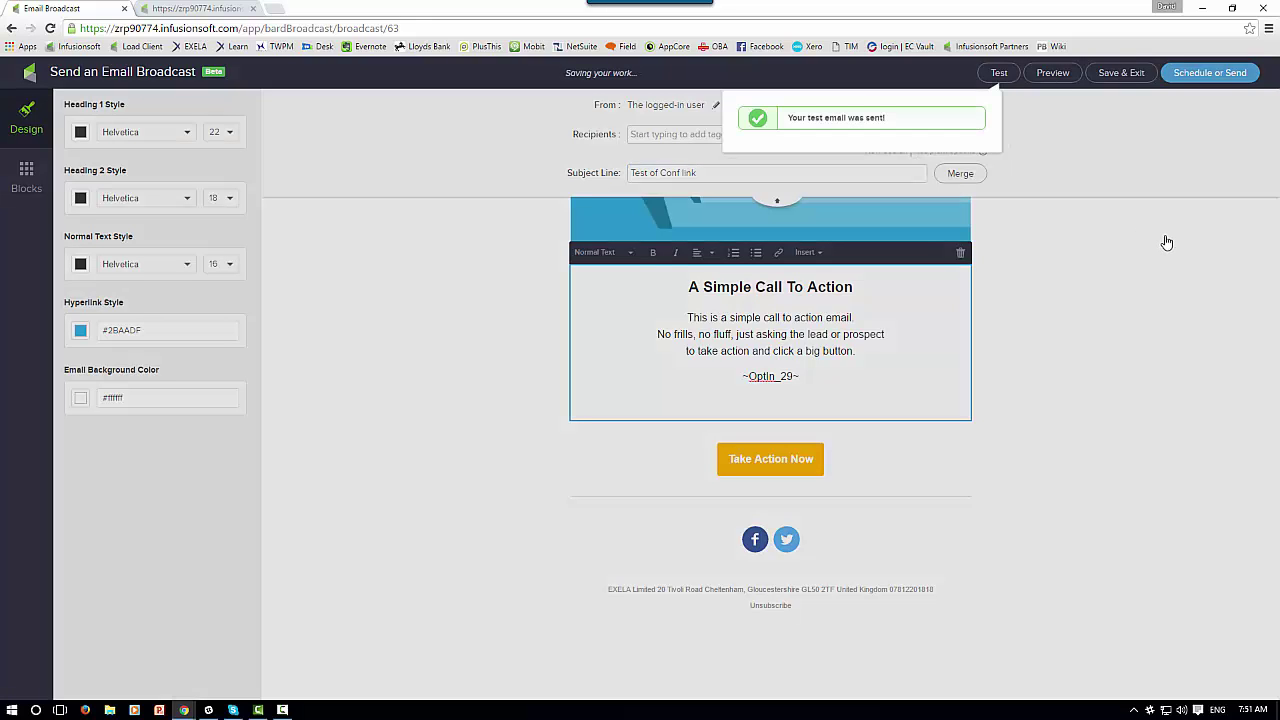
pyautogui.click(1166, 242)
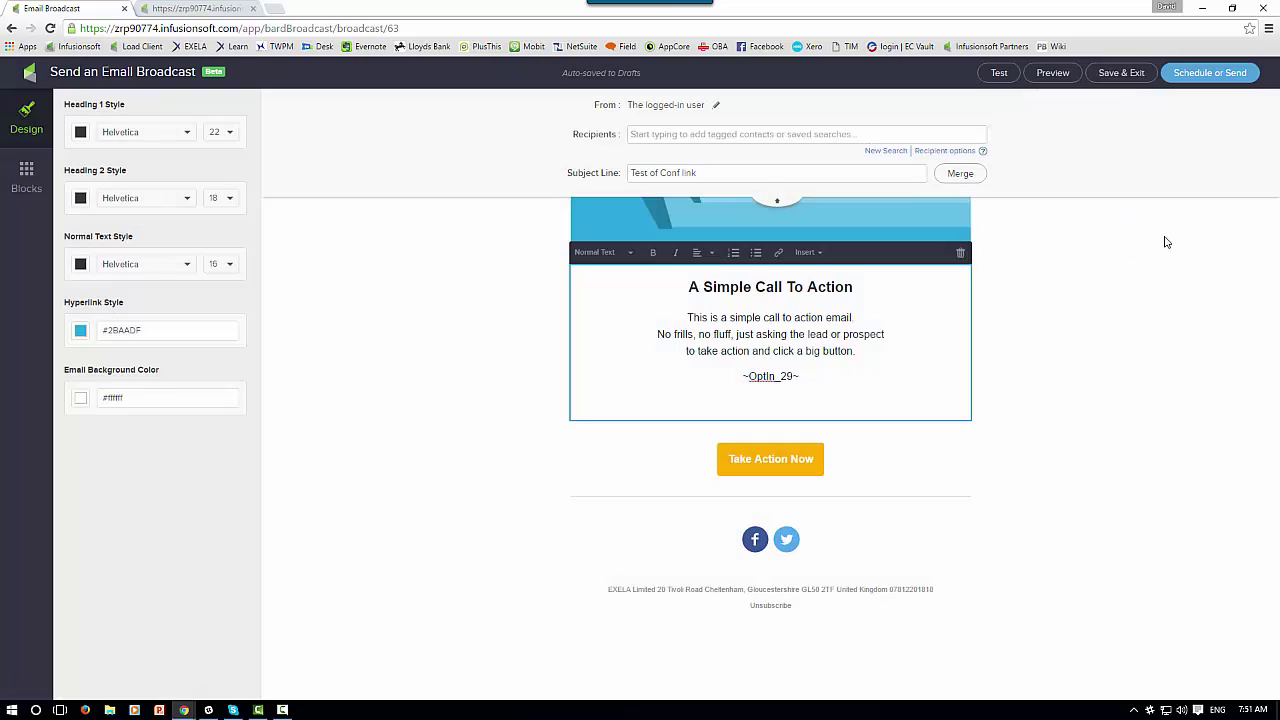
# Check the desktop and phone preview, then restore the browser window to reveal Gmail.
pyautogui.click(1056, 76)
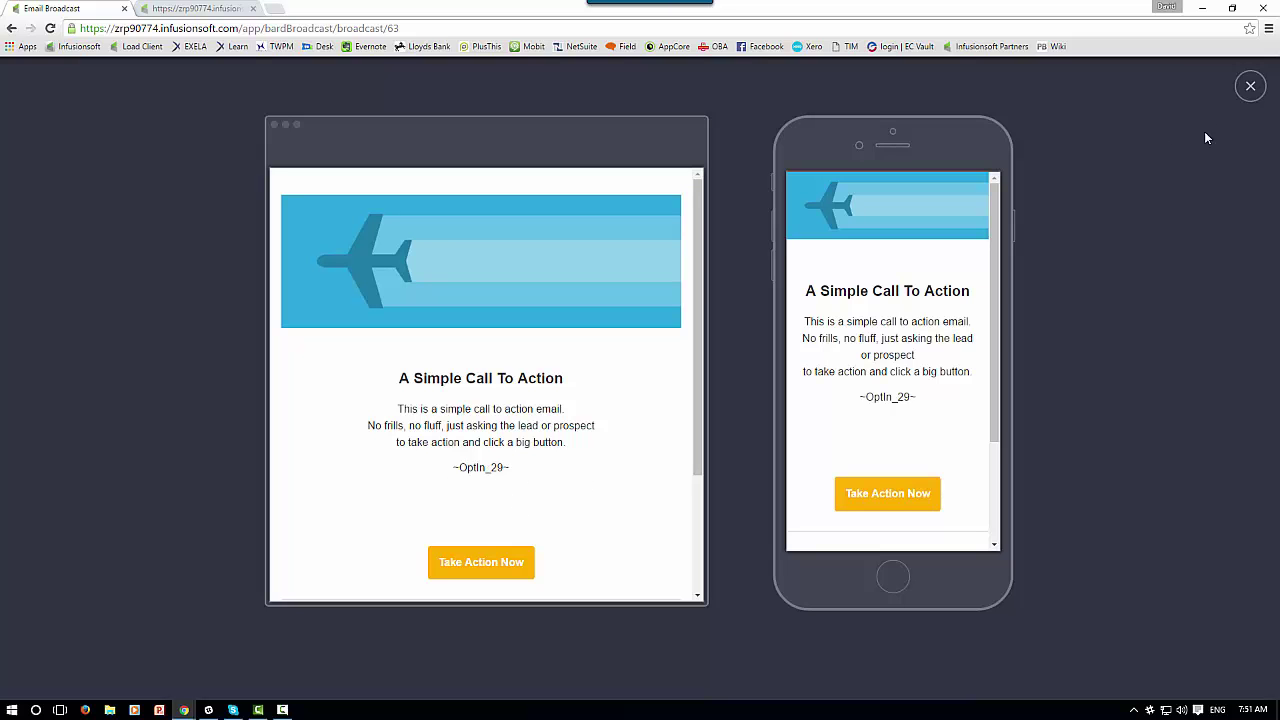
pyautogui.click(1249, 87)
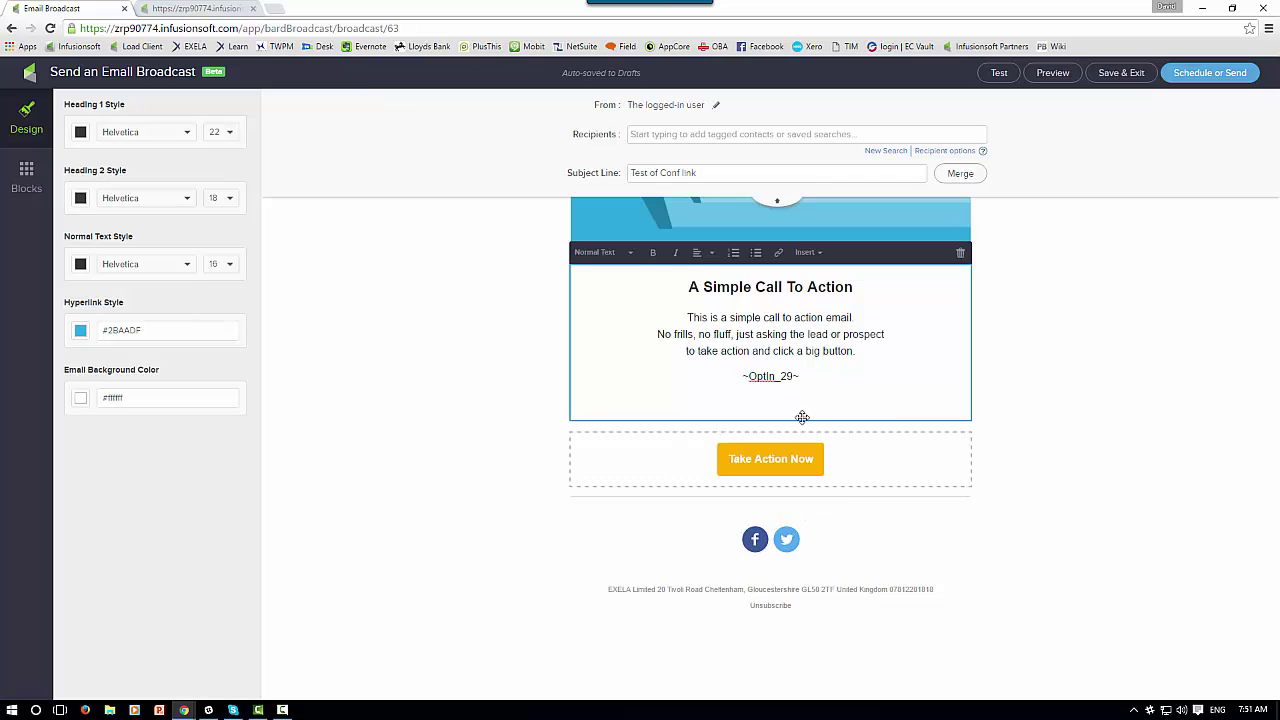
pyautogui.doubleClick(483, 20)
# Open the 'TEST: Test of Conf link' email in Gmail and display its blocked images.
pyautogui.click(73, 8)
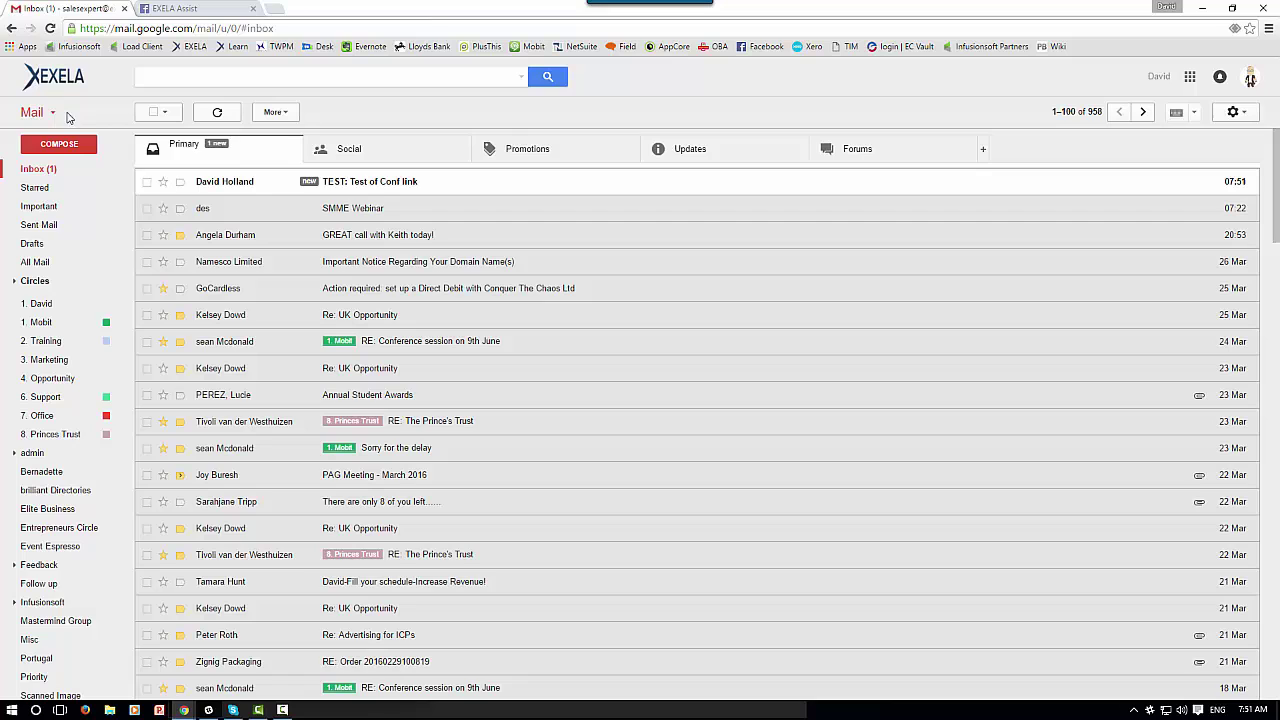
pyautogui.click(396, 186)
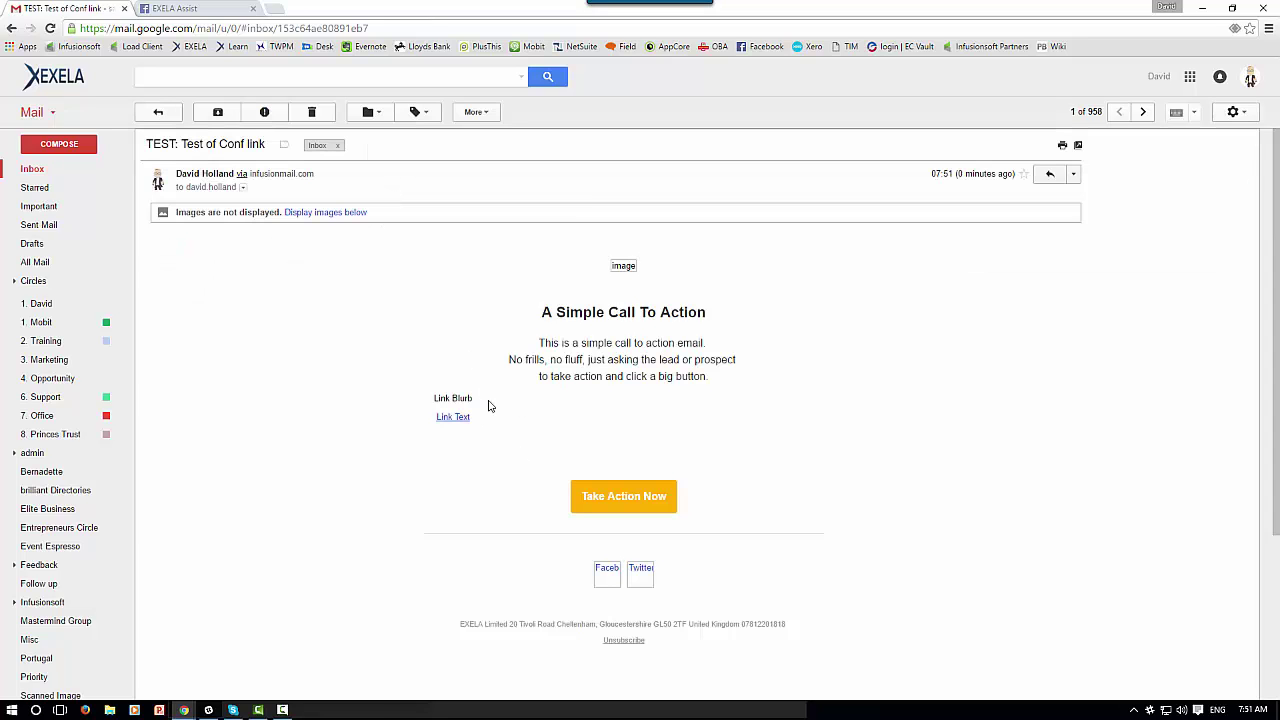
pyautogui.moveTo(473, 398); pyautogui.dragTo(436, 399)
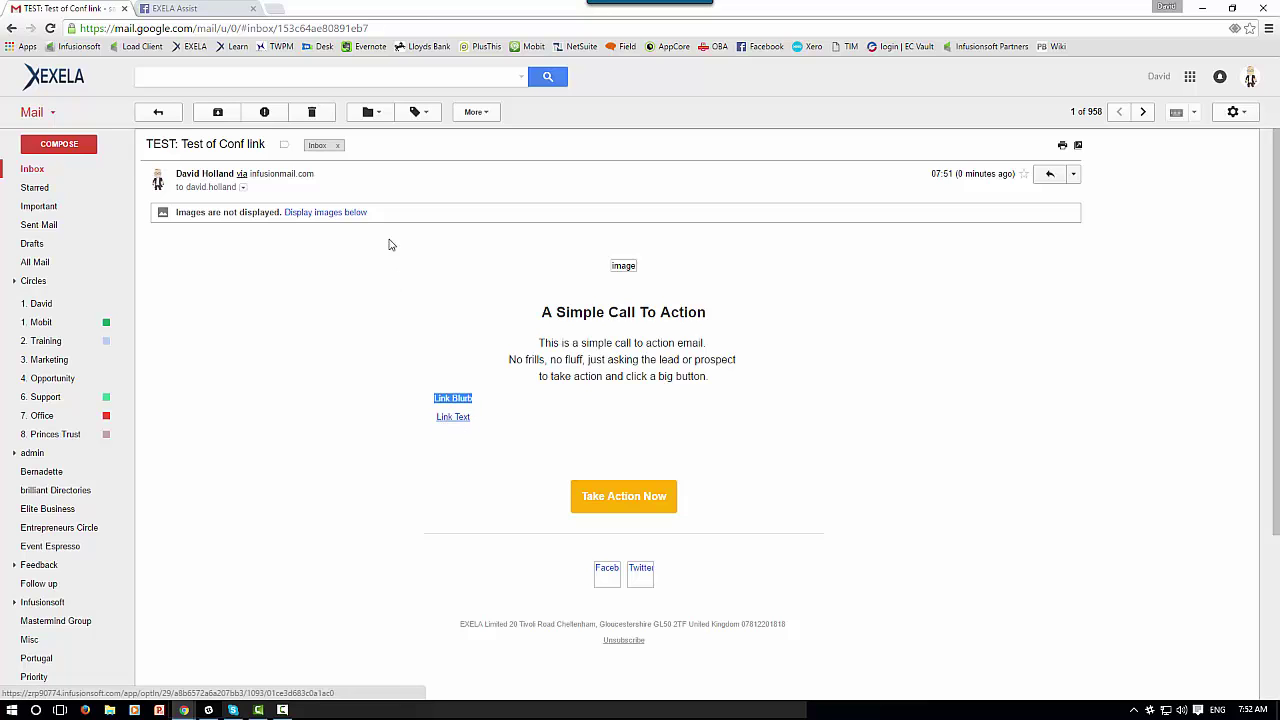
pyautogui.click(326, 212)
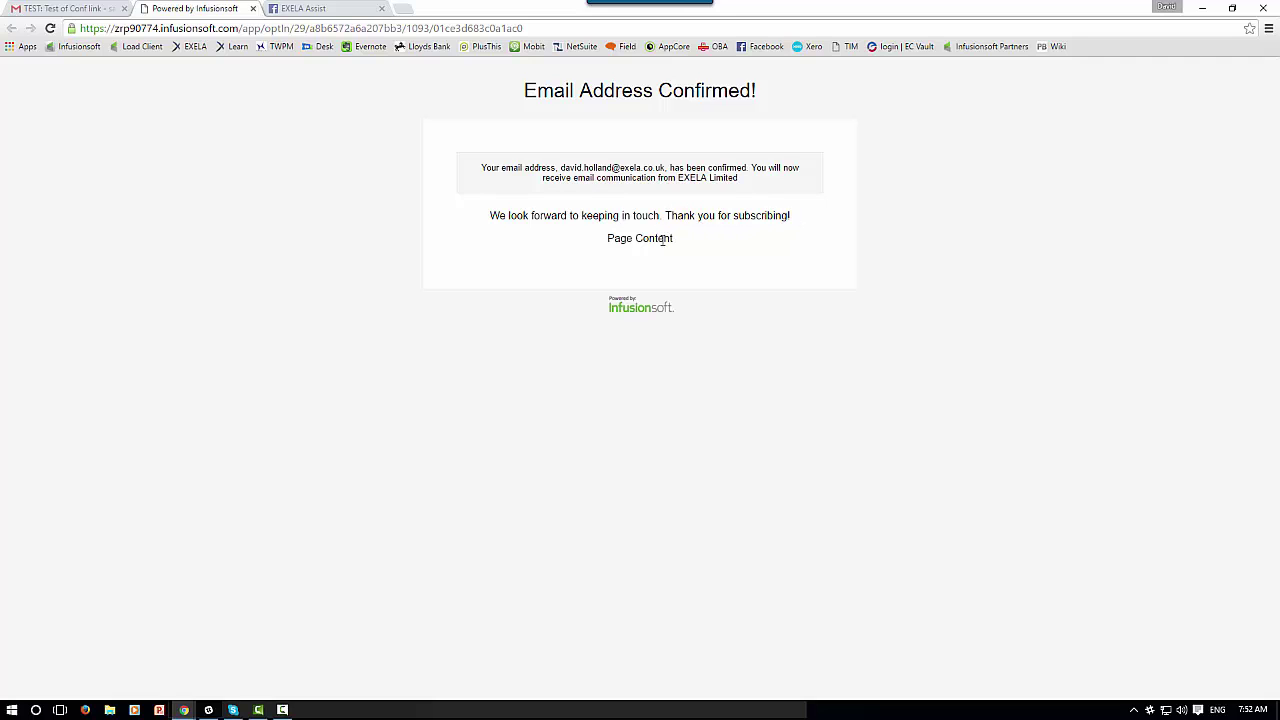
# Highlight 'Page Content' on the confirmation page, then switch to the EXELA Assist tab.
pyautogui.moveTo(677, 240); pyautogui.dragTo(608, 240)
pyautogui.click(310, 12)
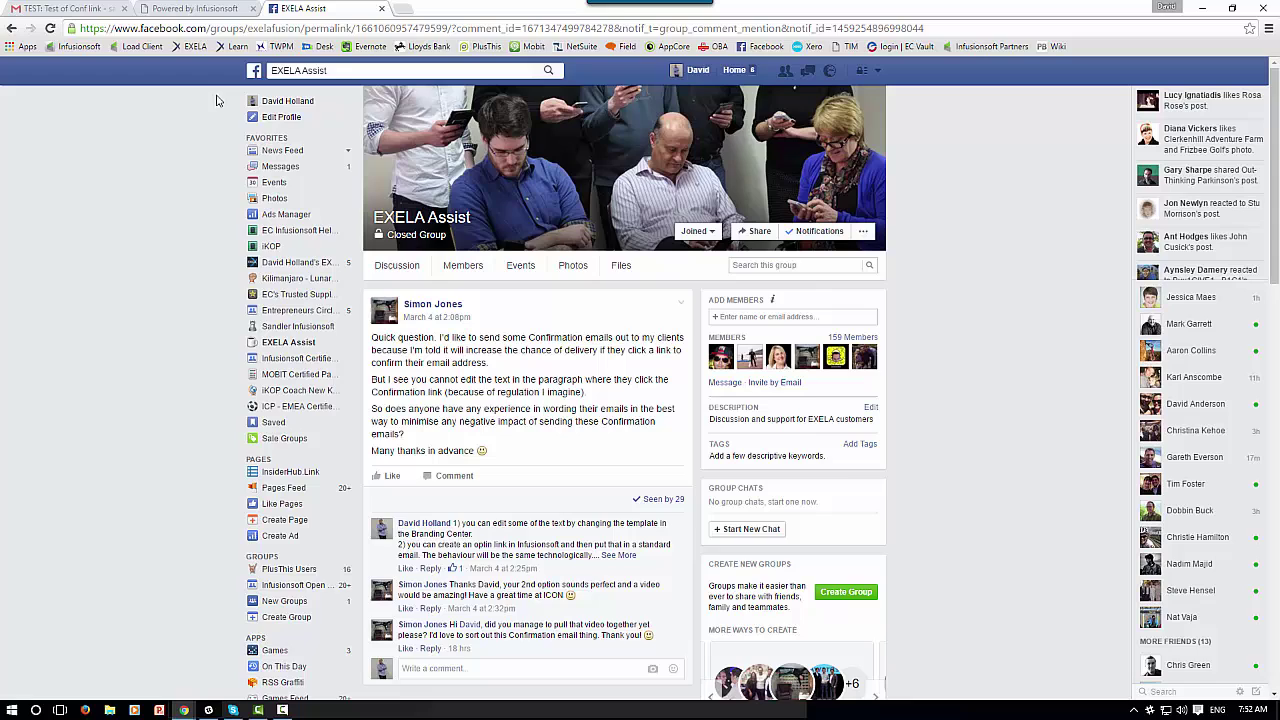
# Open the Conf Link Test's Link Blurb for editing, then select the broadcast's three body-text lines.
pyautogui.hotkey('alt', 'Tab')
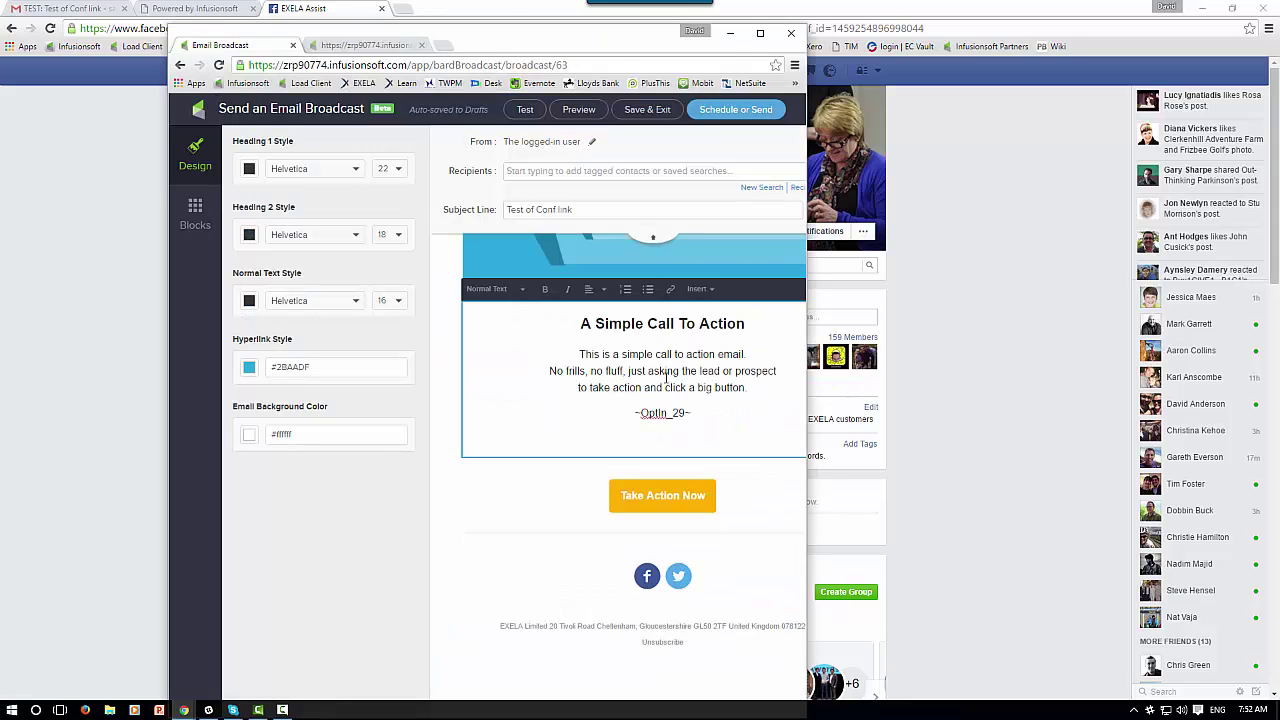
pyautogui.click(366, 45)
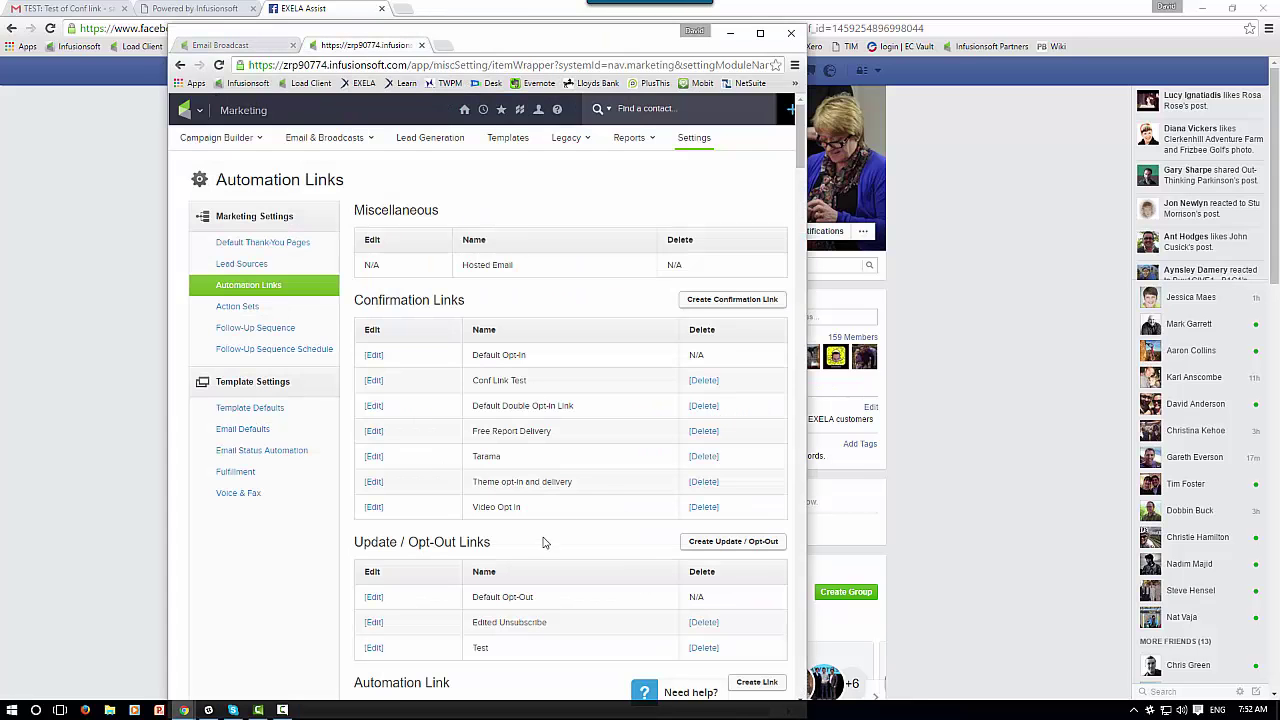
pyautogui.click(373, 383)
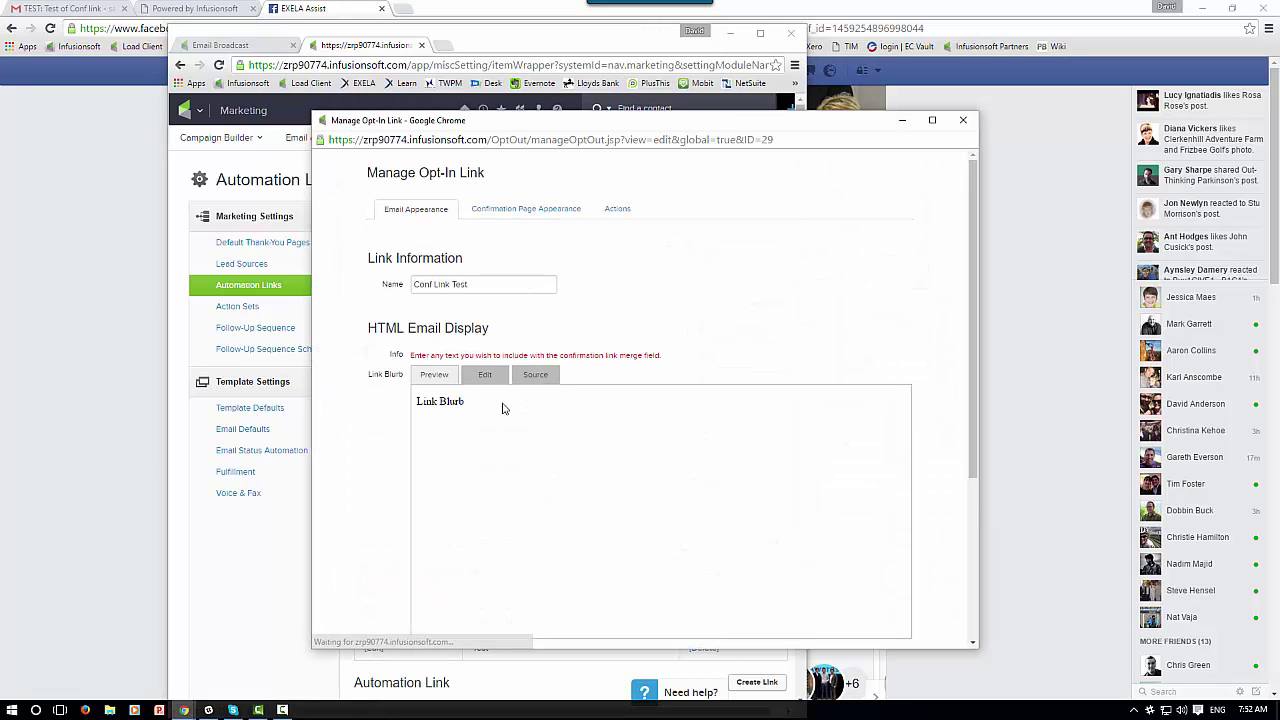
pyautogui.click(547, 405)
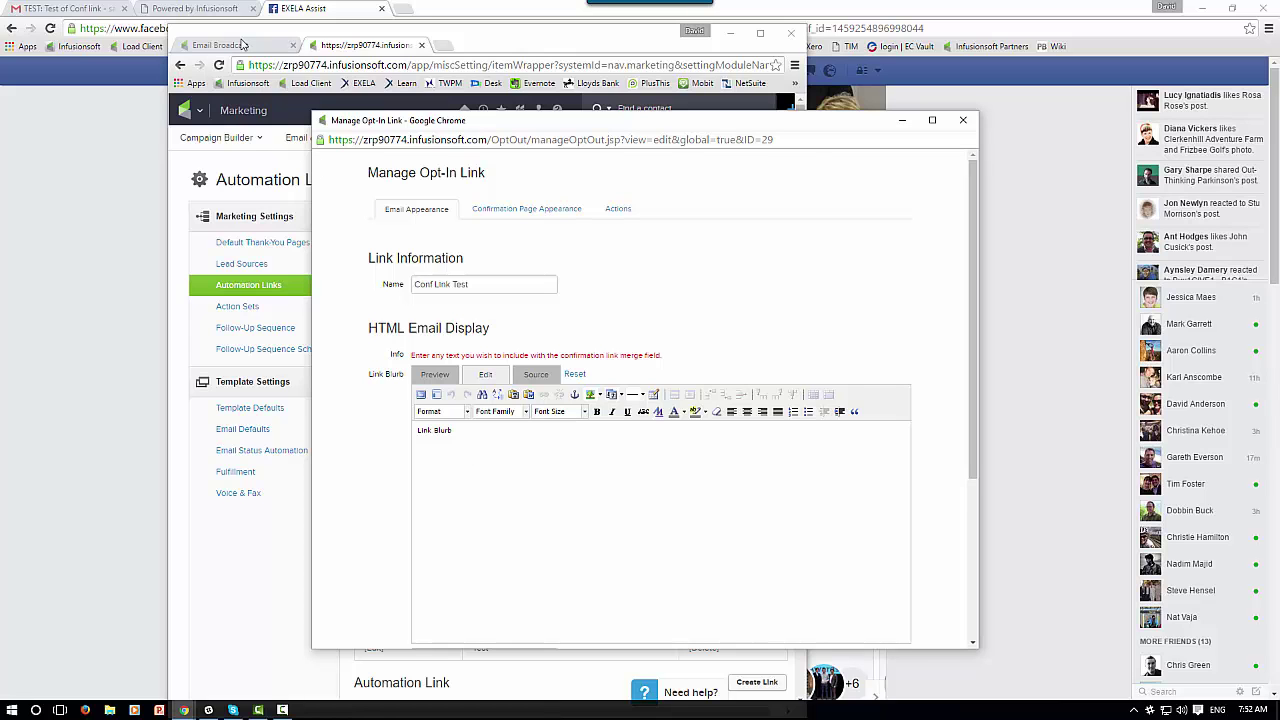
pyautogui.click(240, 45)
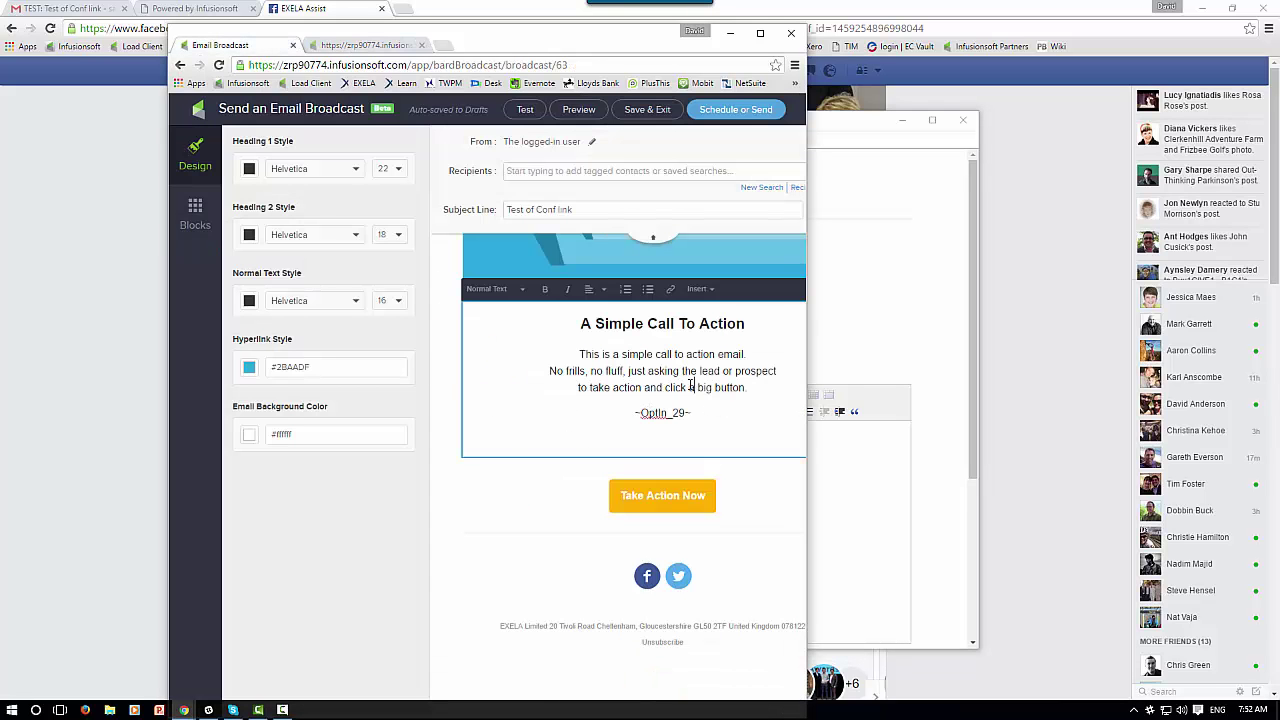
pyautogui.moveTo(760, 390); pyautogui.dragTo(540, 351)
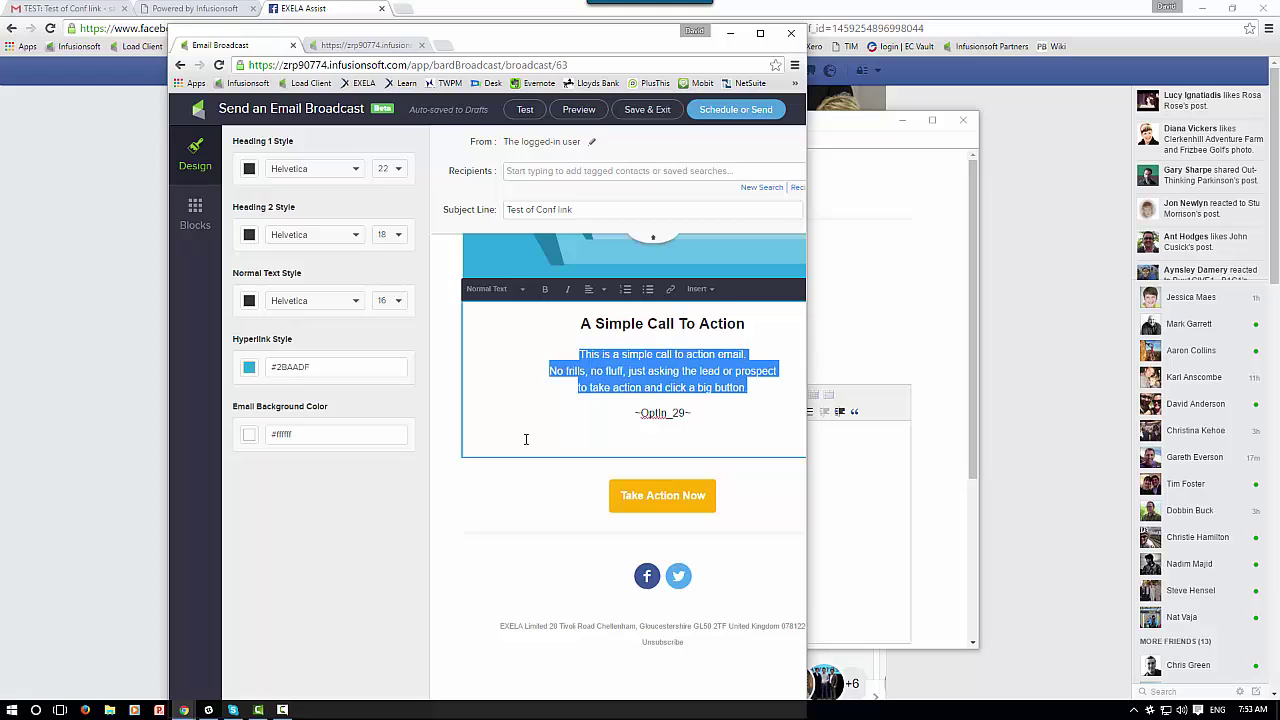